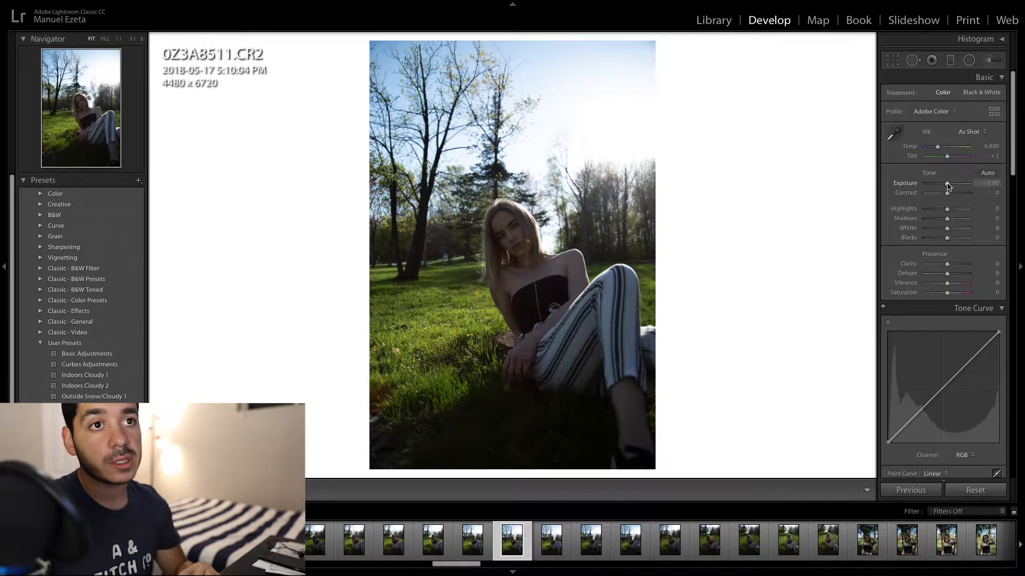
- Raise the portrait's Exposure to +0.45 and its Contrast to +12
left_click_drag(947, 185, 949, 186)
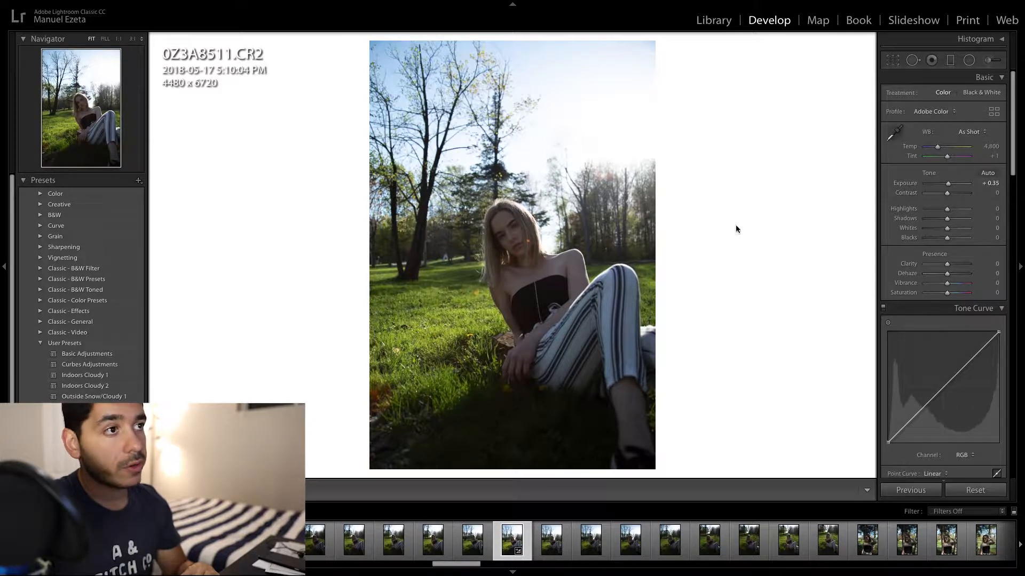
left_click(947, 194)
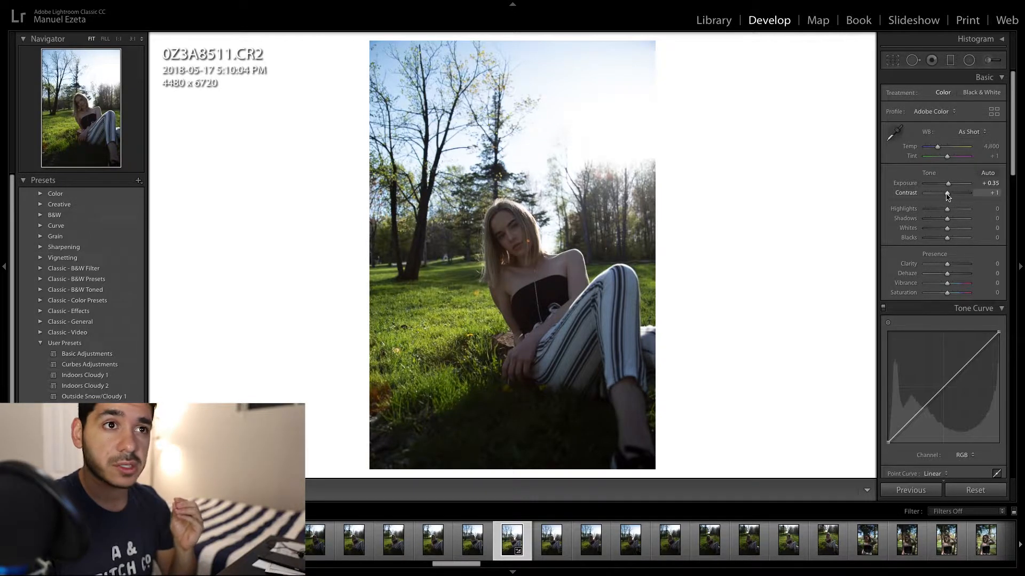
left_click_drag(947, 195, 950, 194)
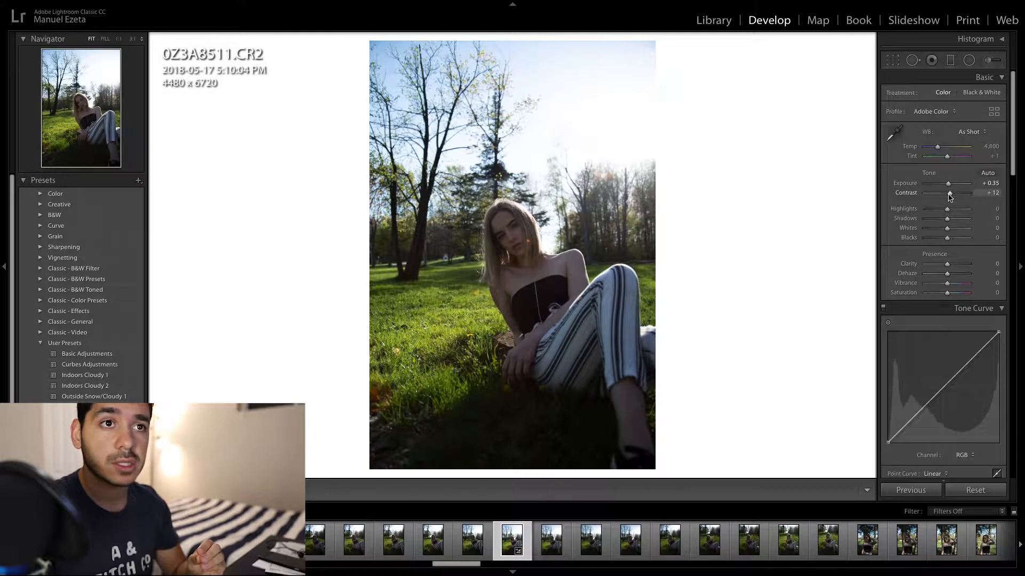
left_click(979, 183)
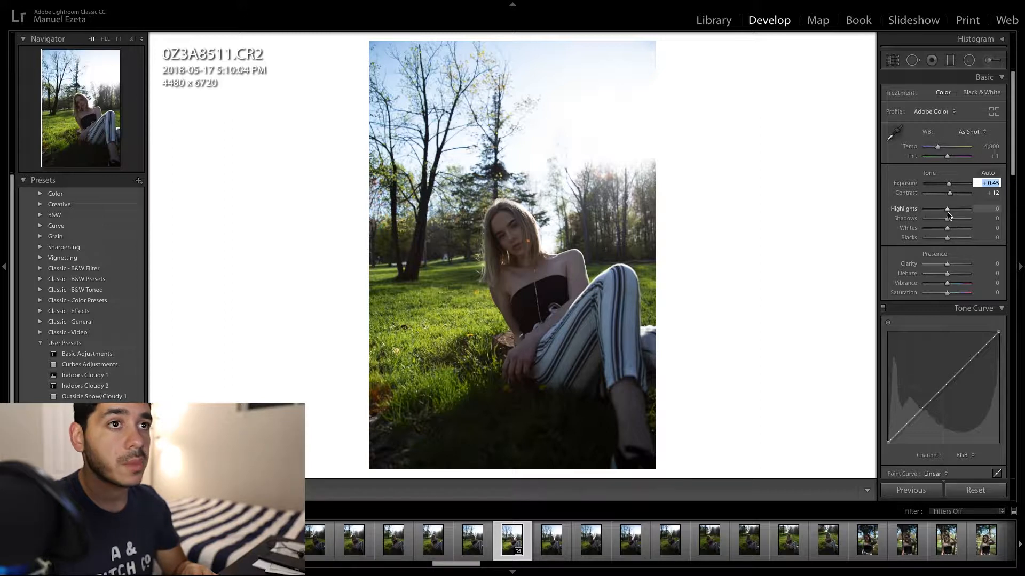
- Set Highlights to -73 and Shadows to +40, checking the subject's face up close
left_click_drag(947, 209, 932, 213)
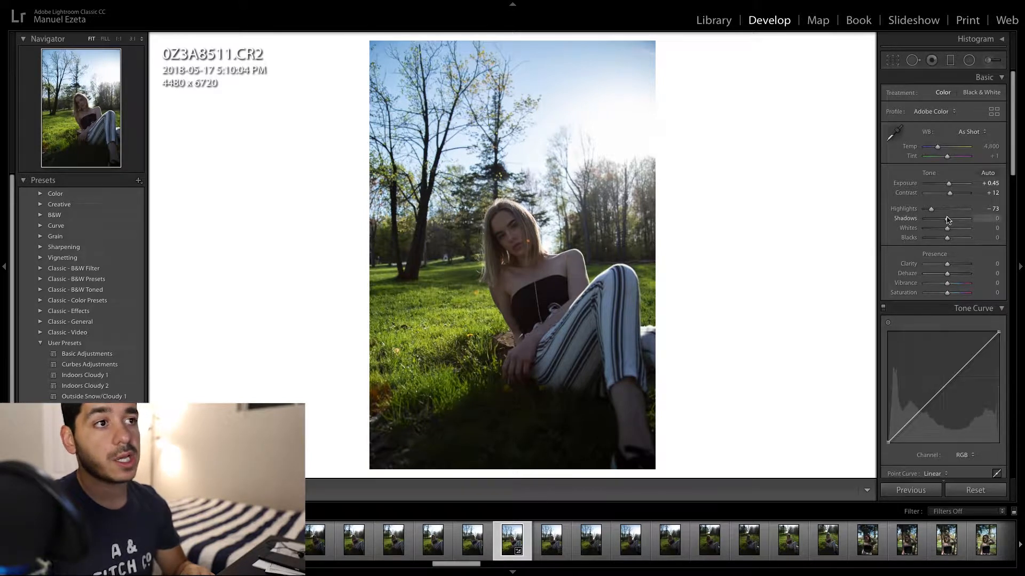
left_click_drag(948, 220, 952, 219)
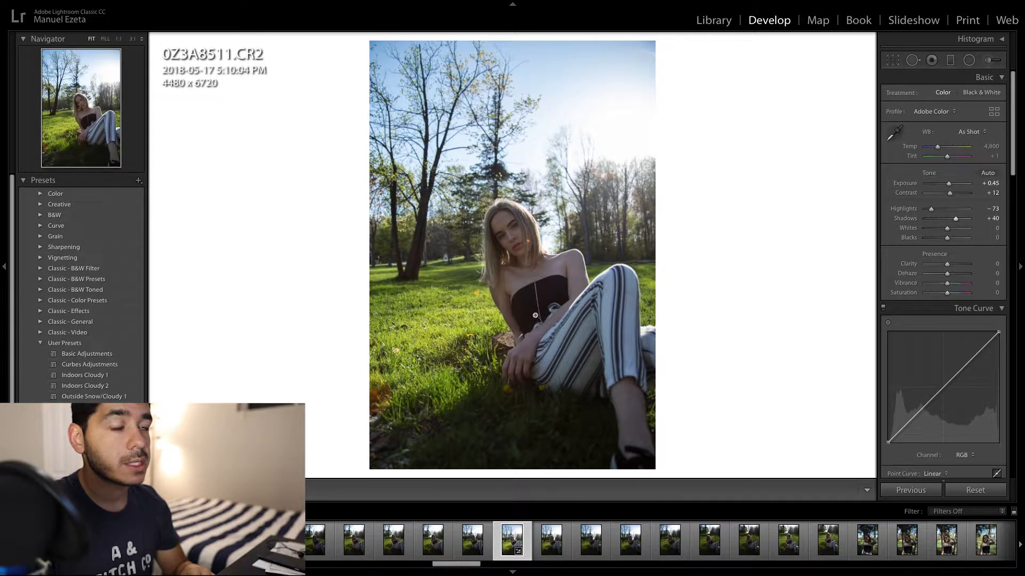
left_click(509, 287)
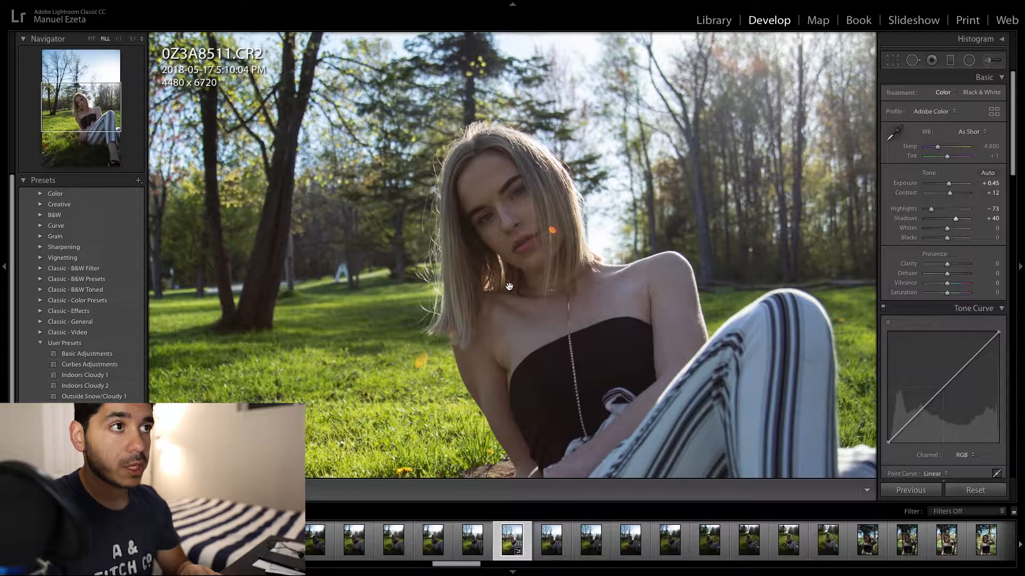
left_click(510, 287)
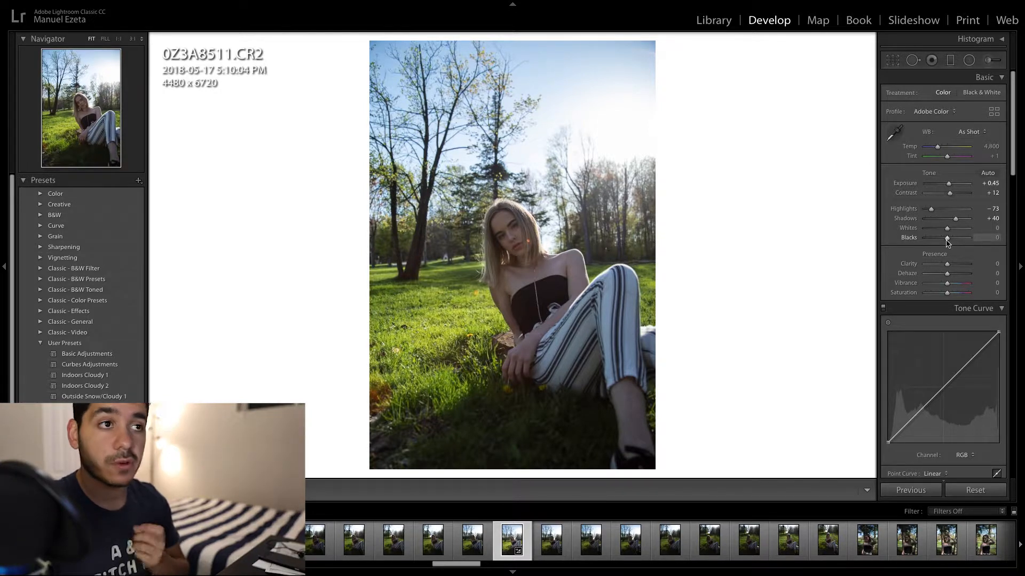
- Lower the photo's Blacks to -30 and its overall Saturation to -18
left_click_drag(947, 241, 940, 242)
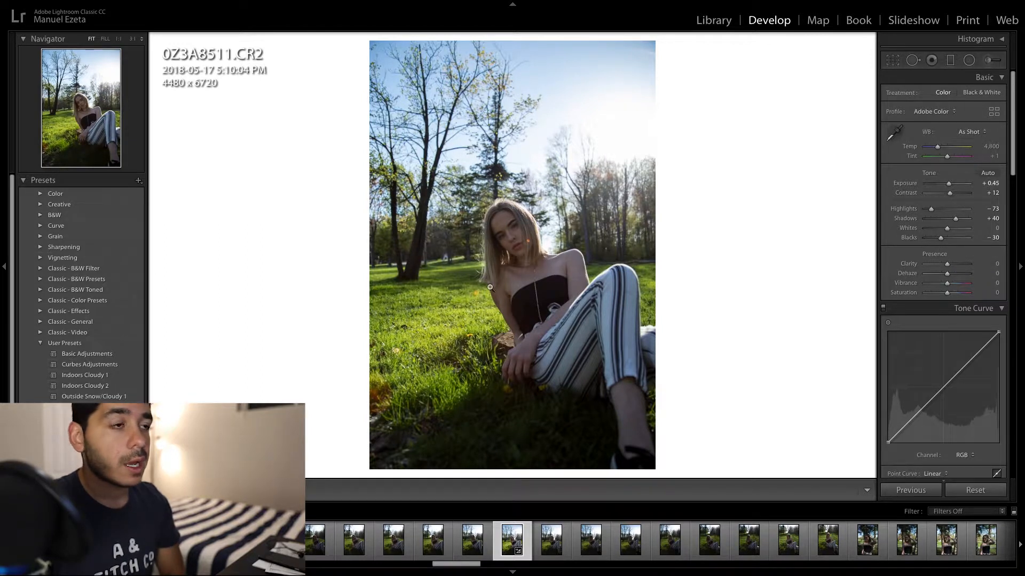
left_click(530, 304)
left_click(530, 304)
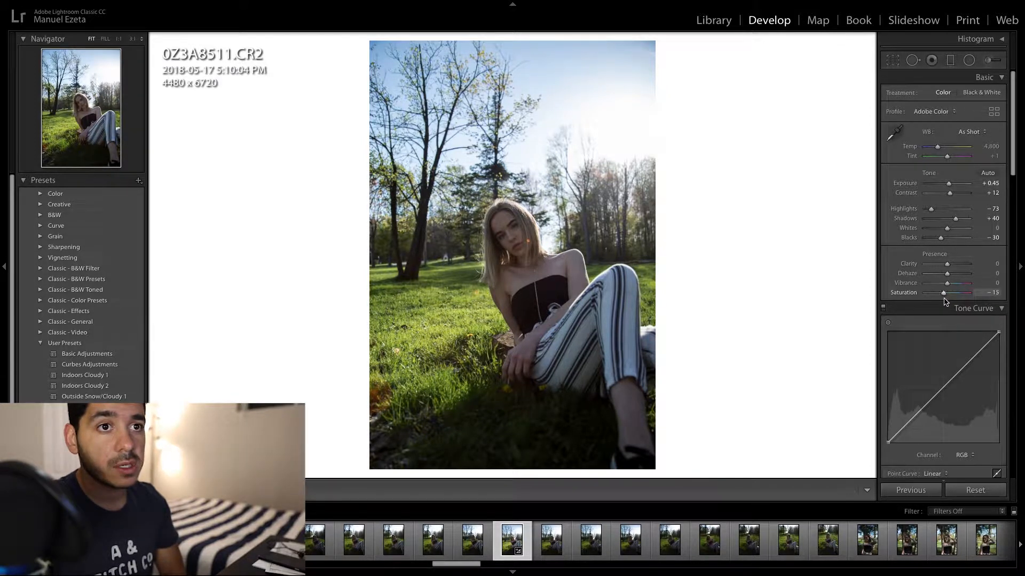
key("Down")
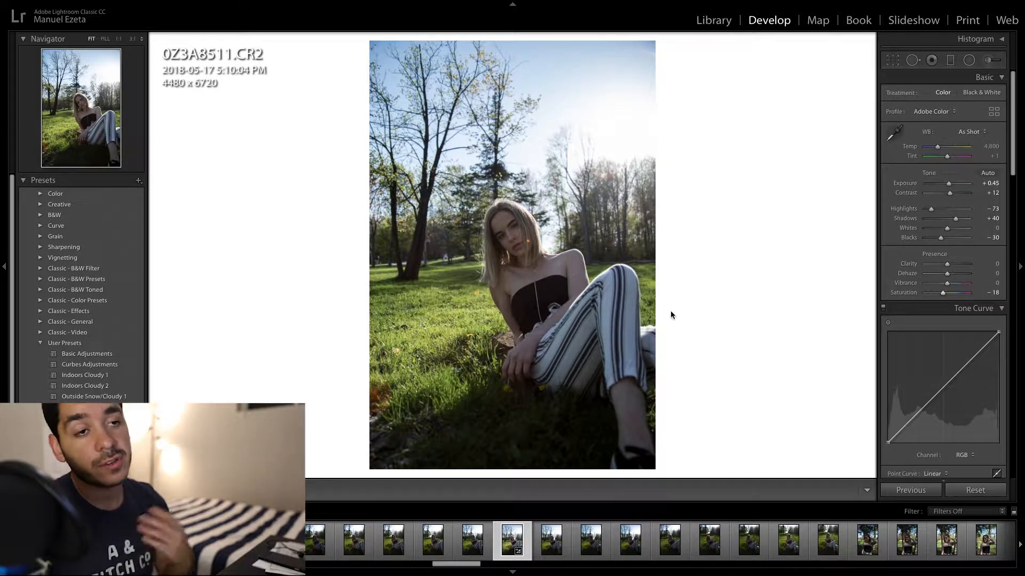
- Raise the RGB tone curve's black point to about 11.0 / 13.3 % and add a slightly lowered shadow point just above it
scroll(961, 324, "down", 10)
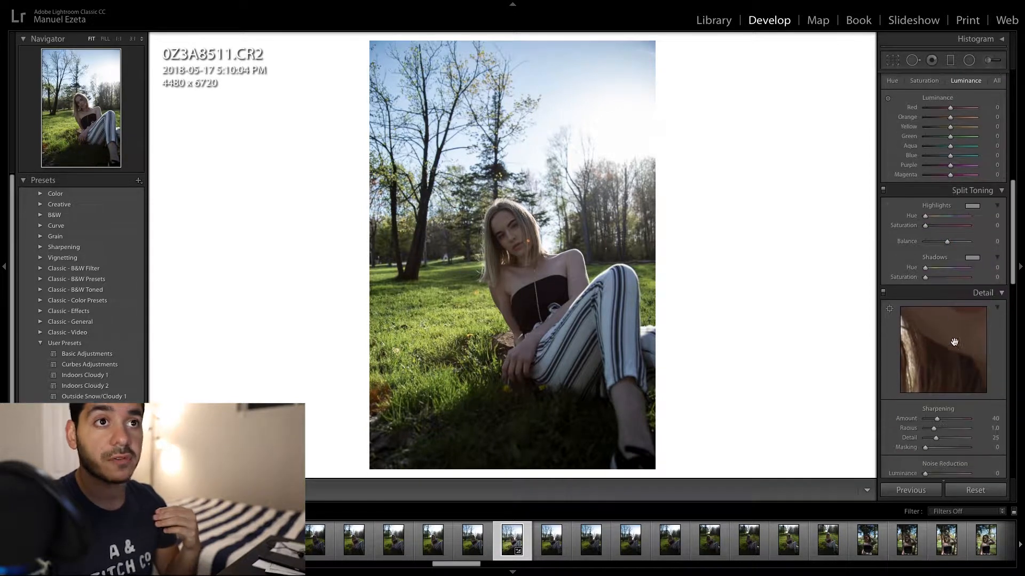
left_click(923, 119)
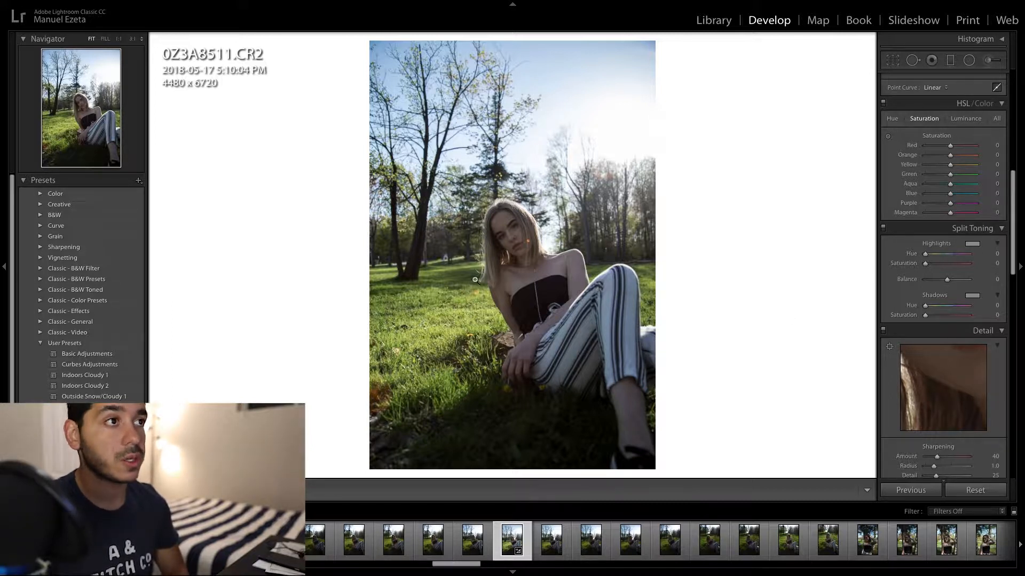
scroll(942, 271, "up", 10)
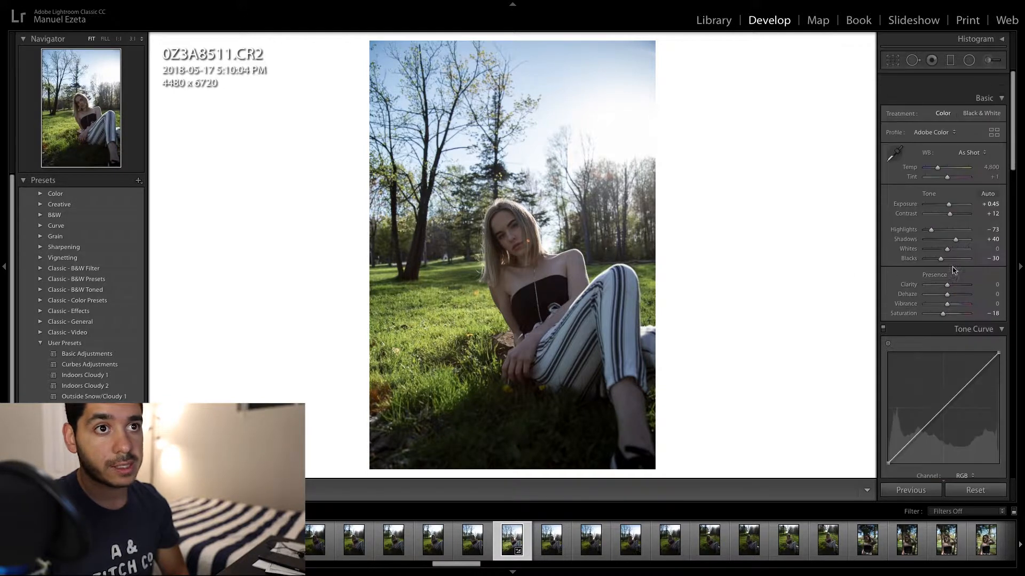
scroll(921, 331, "down", 2)
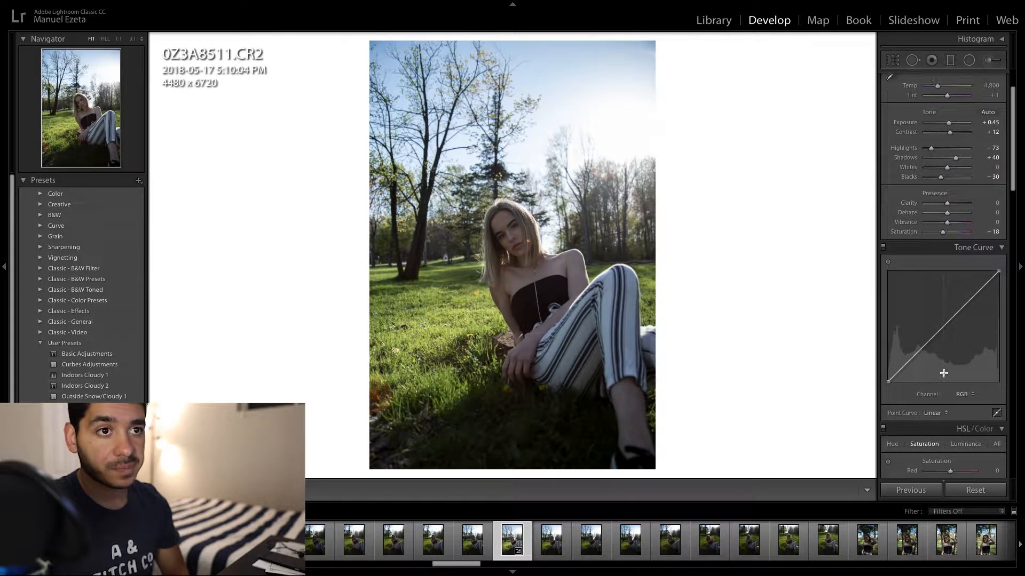
left_click_drag(890, 372, 900, 361)
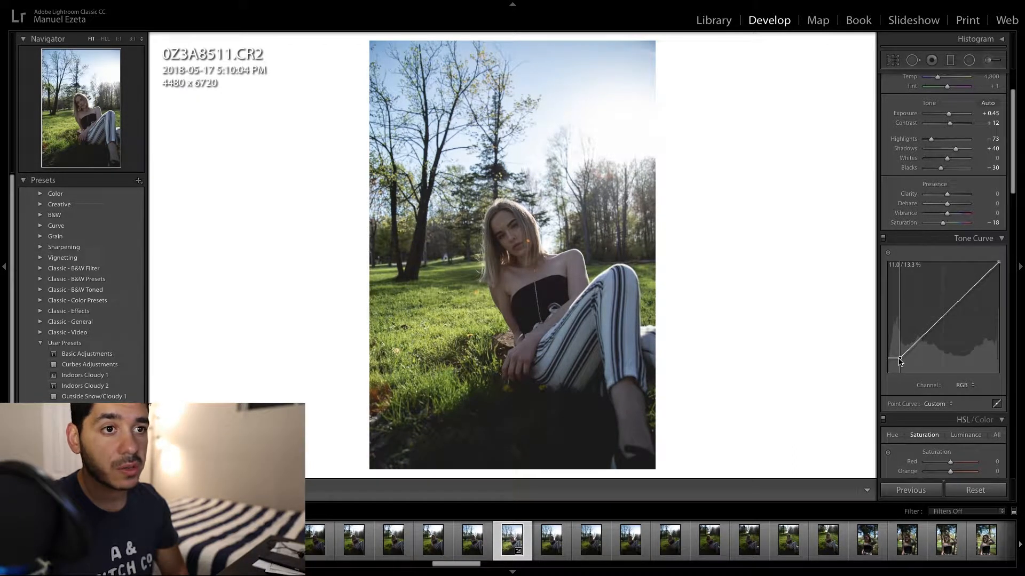
left_click_drag(912, 346, 914, 346)
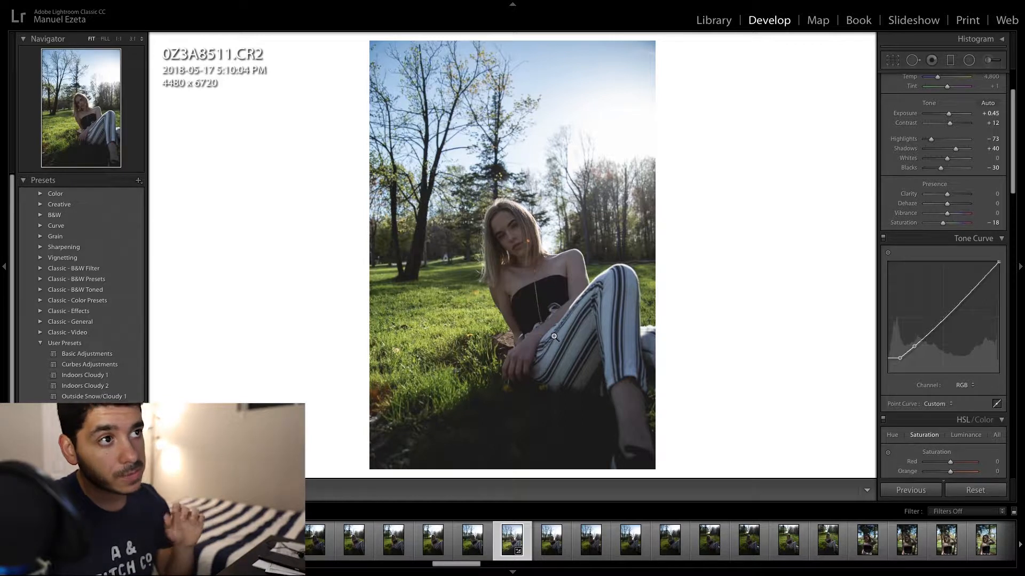
- Shape the upper tone curve with a midpoint anchor, a highlight point at about 72.9 / 75.3 % and a lowered white point
left_click(943, 318)
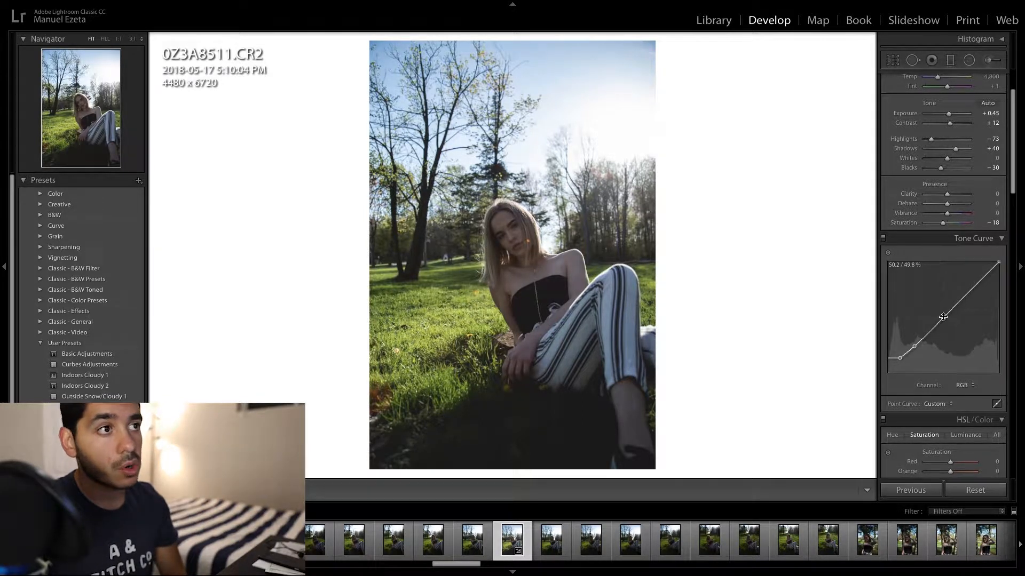
left_click(970, 292)
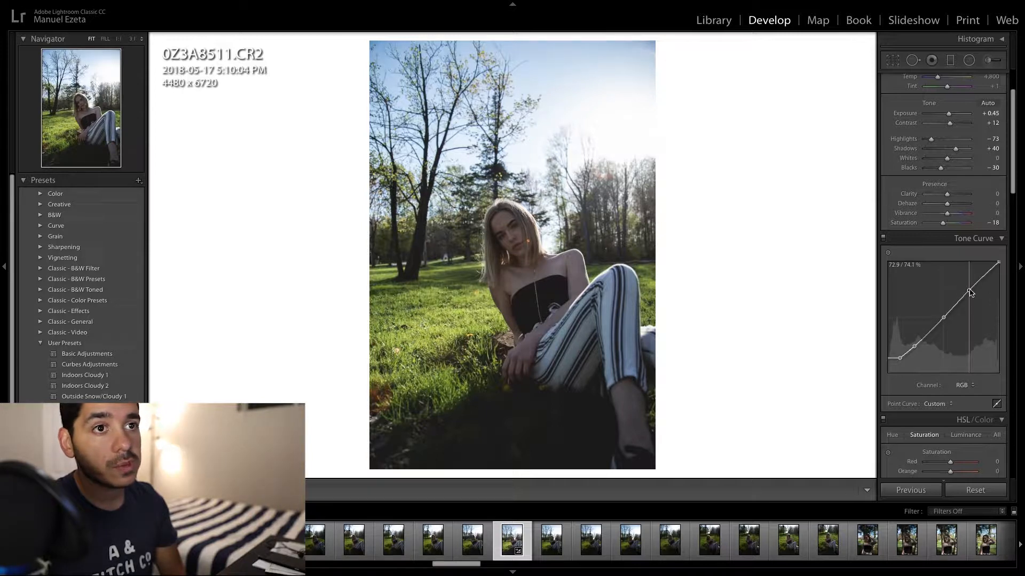
left_click_drag(970, 292, 970, 292)
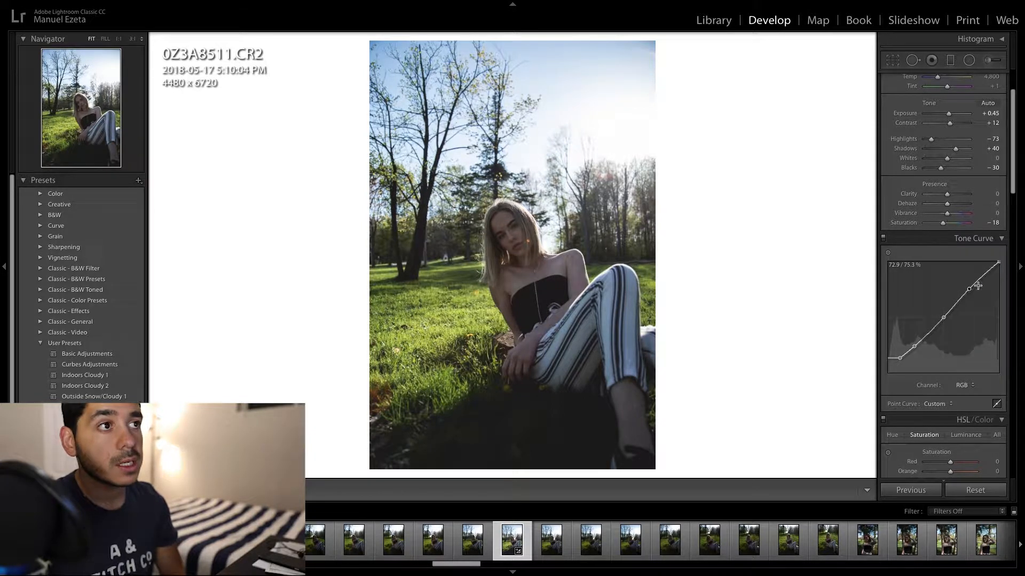
left_click_drag(998, 262, 999, 273)
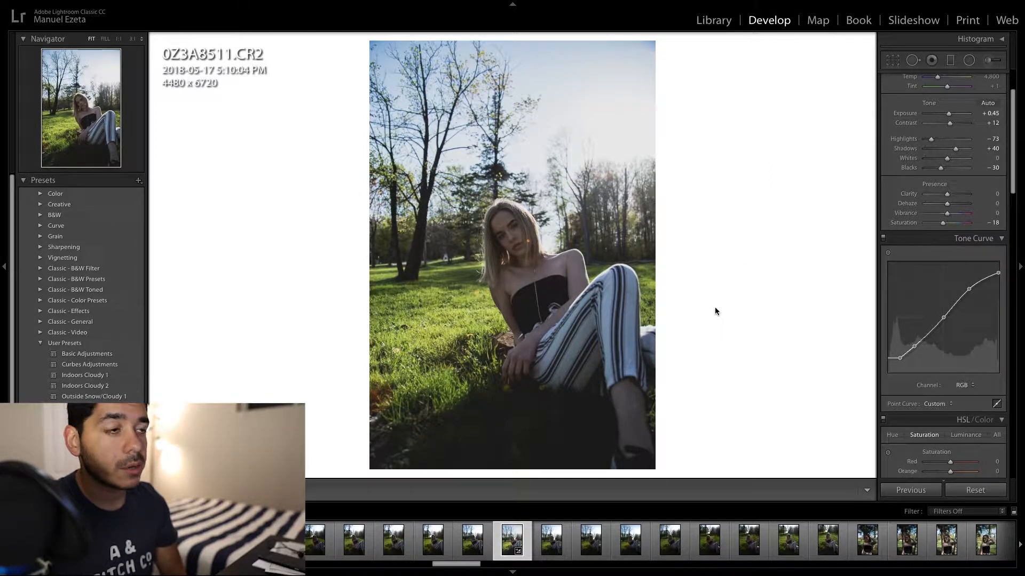
left_click_drag(900, 359, 902, 359)
- Set Contrast to +10 and Shadows to +47, and compare the photo's before and after versions side by side
scroll(954, 199, "up", 3)
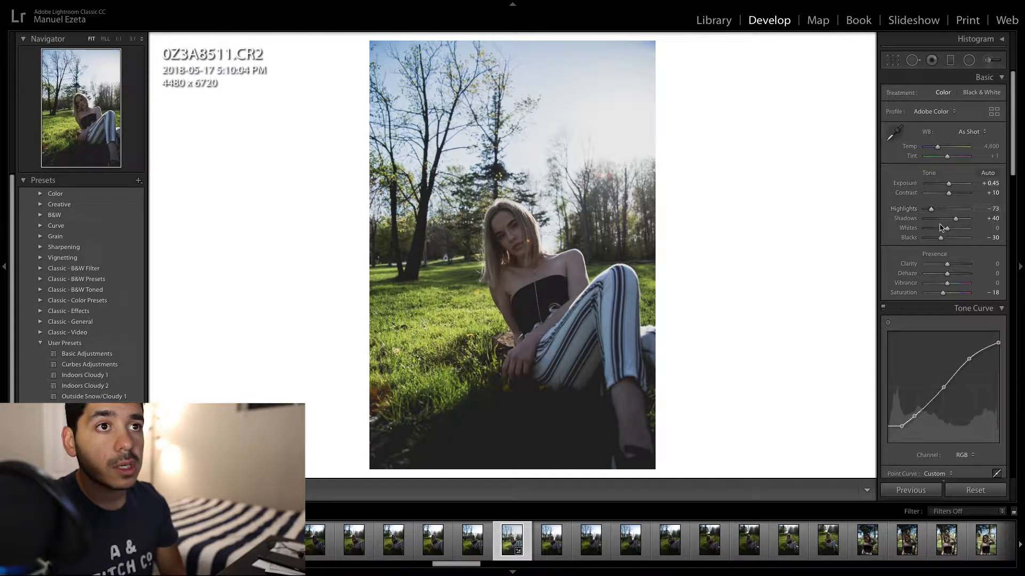
left_click_drag(956, 222, 958, 223)
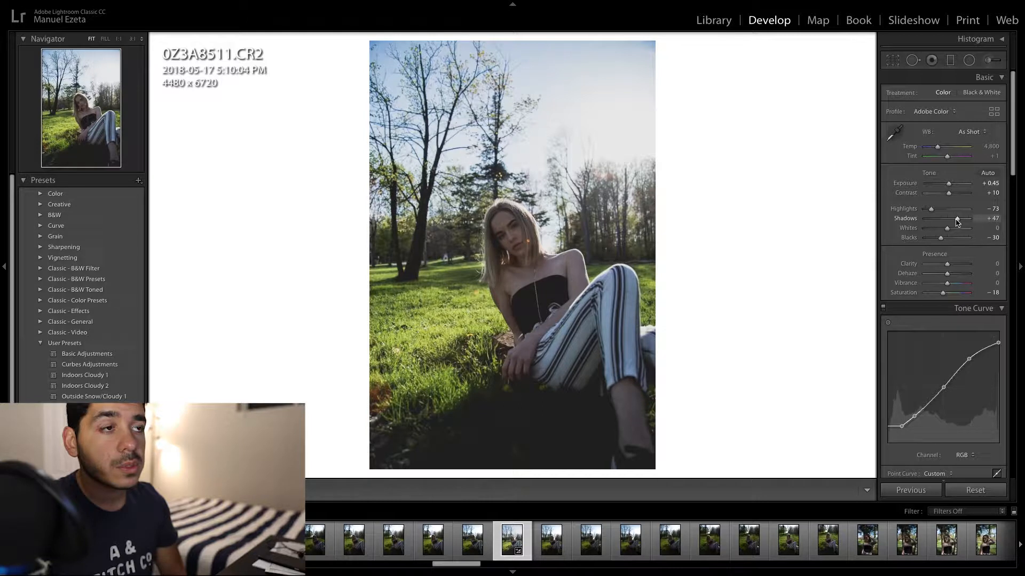
left_click(552, 276)
left_click(551, 277)
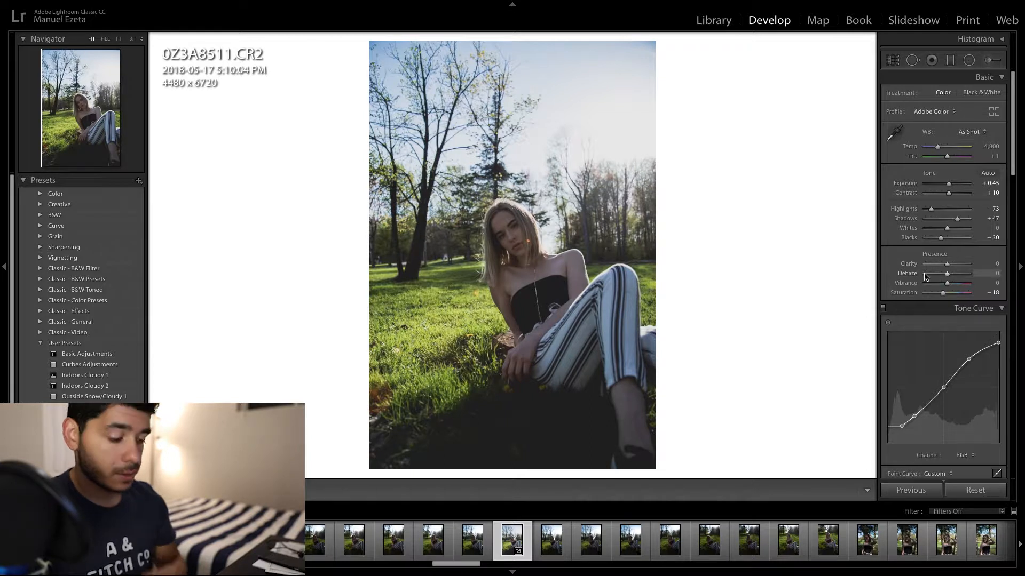
key("y")
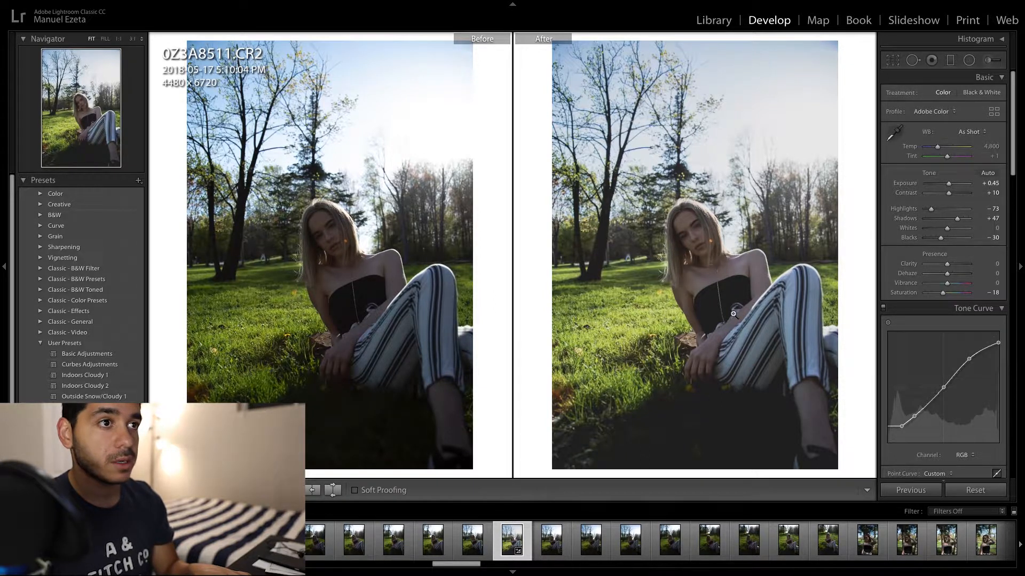
key("y")
- Shift the Green hue to +28 in the HSL adjustments and compare the photo with HSL off and on
scroll(951, 229, "down", 2)
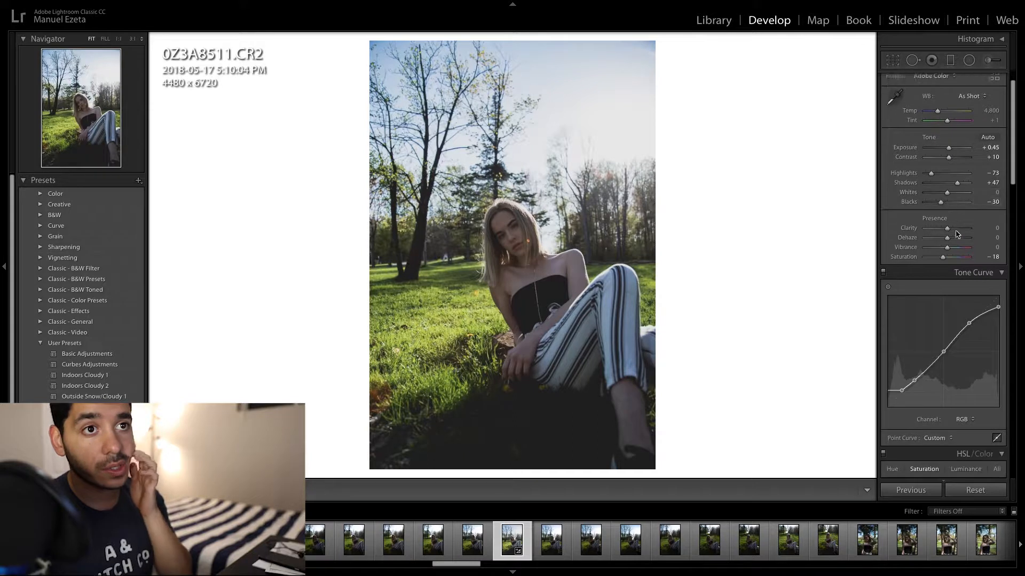
scroll(951, 230, "down", 5)
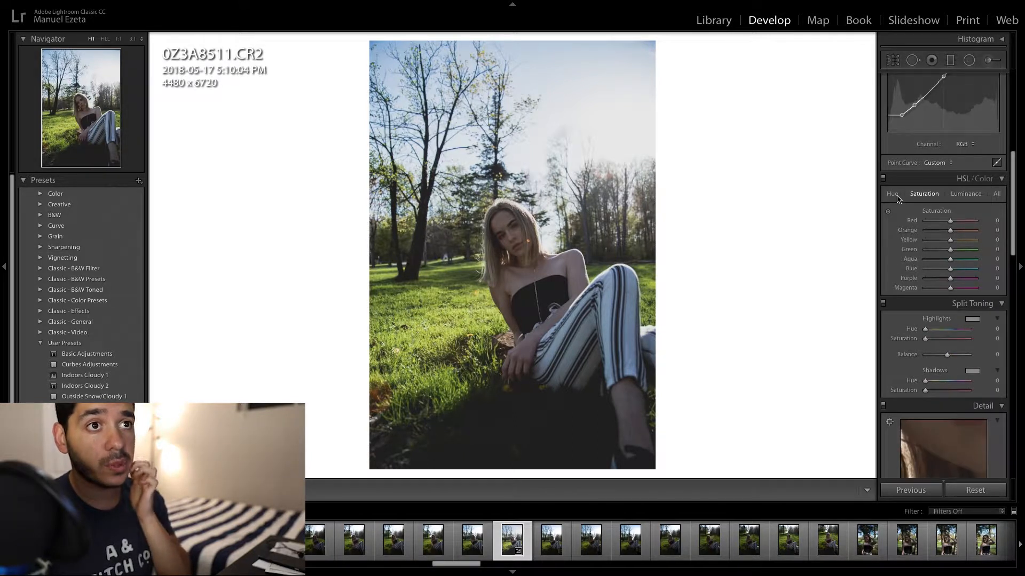
left_click(892, 194)
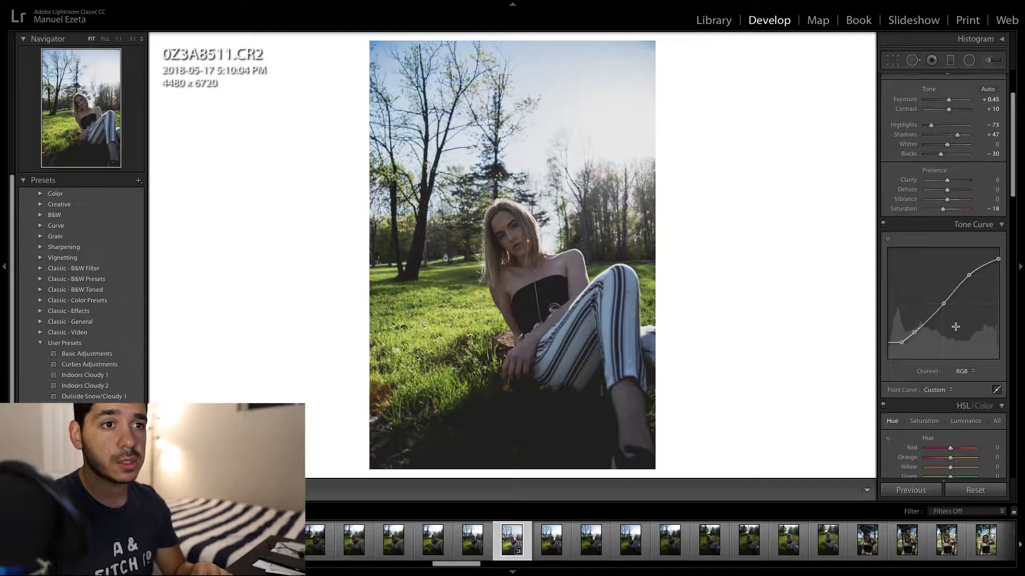
scroll(956, 331, "down", 4)
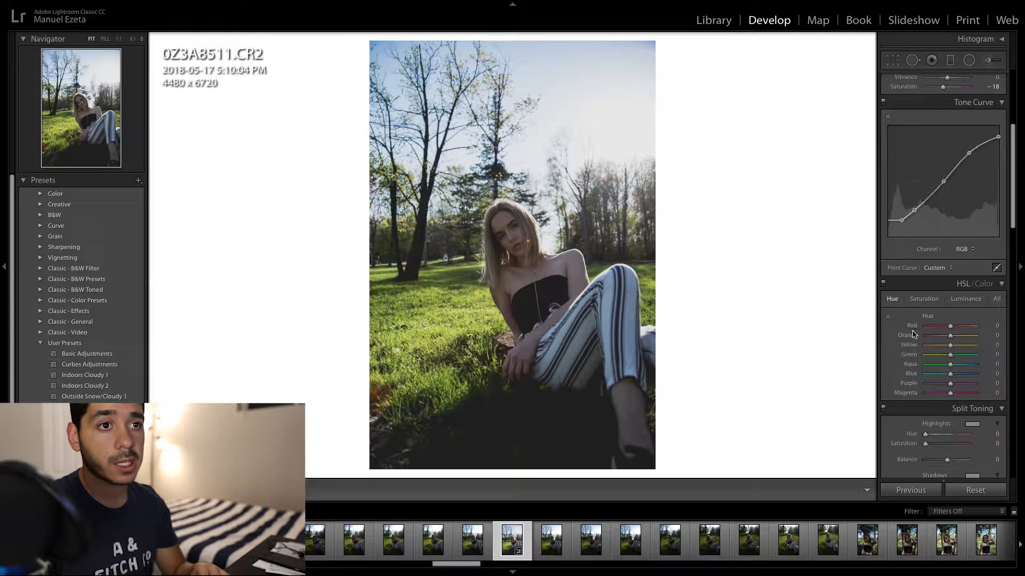
scroll(955, 332, "down", 2)
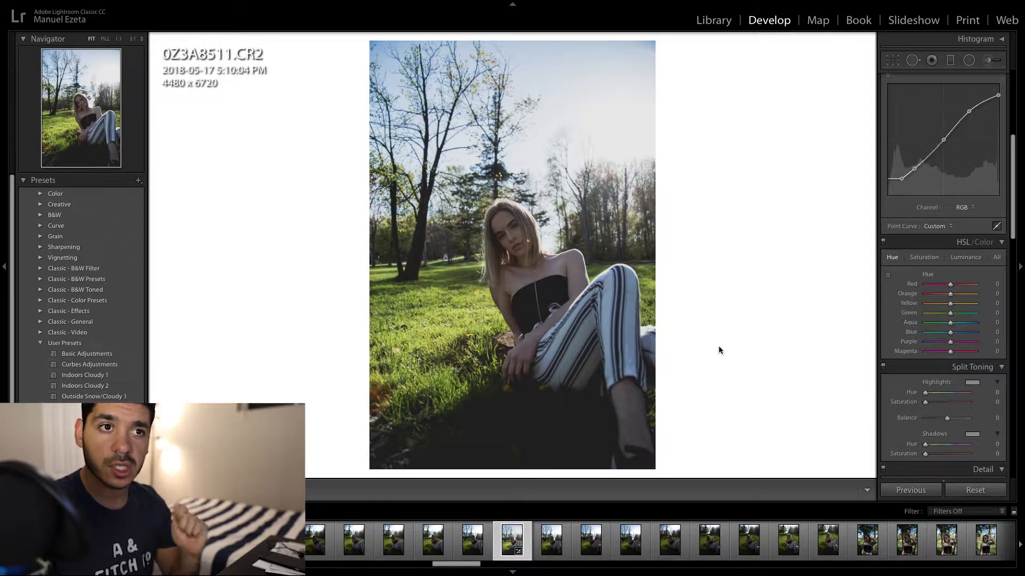
left_click_drag(950, 315, 956, 315)
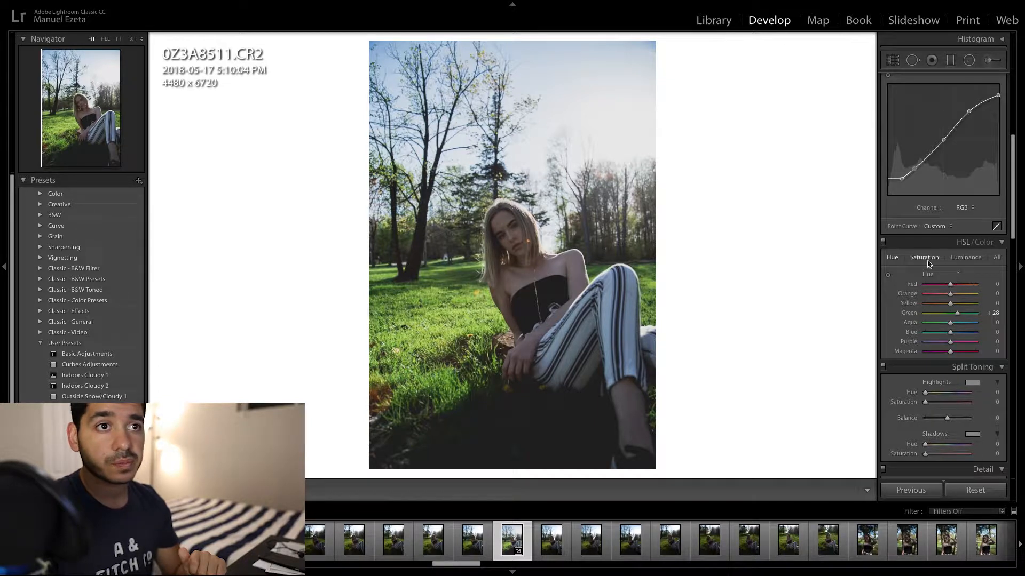
left_click(883, 243)
left_click(883, 243)
left_click(884, 243)
left_click(884, 243)
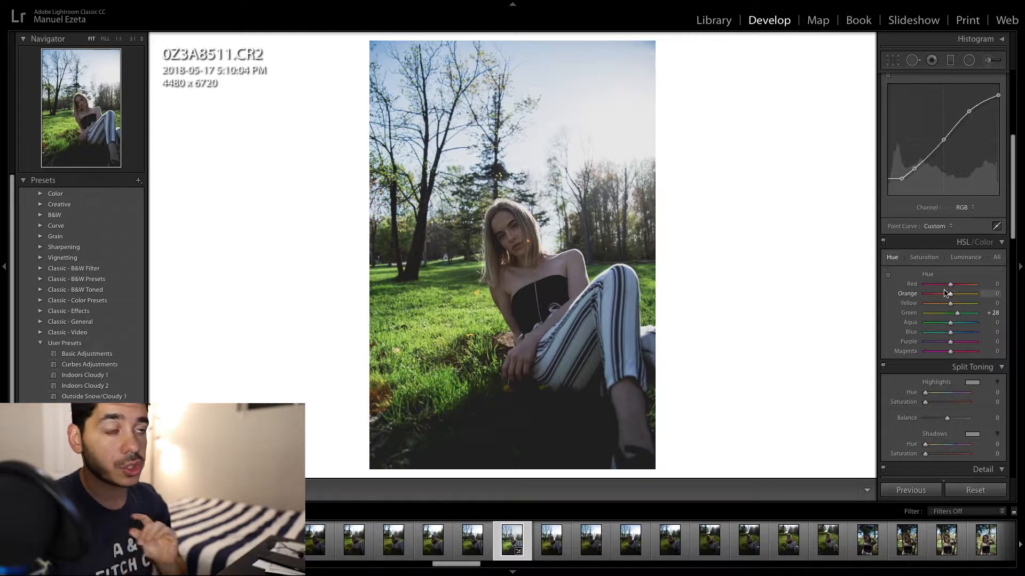
- Reduce the Blue saturation to -30 in the HSL adjustments
left_click(924, 257)
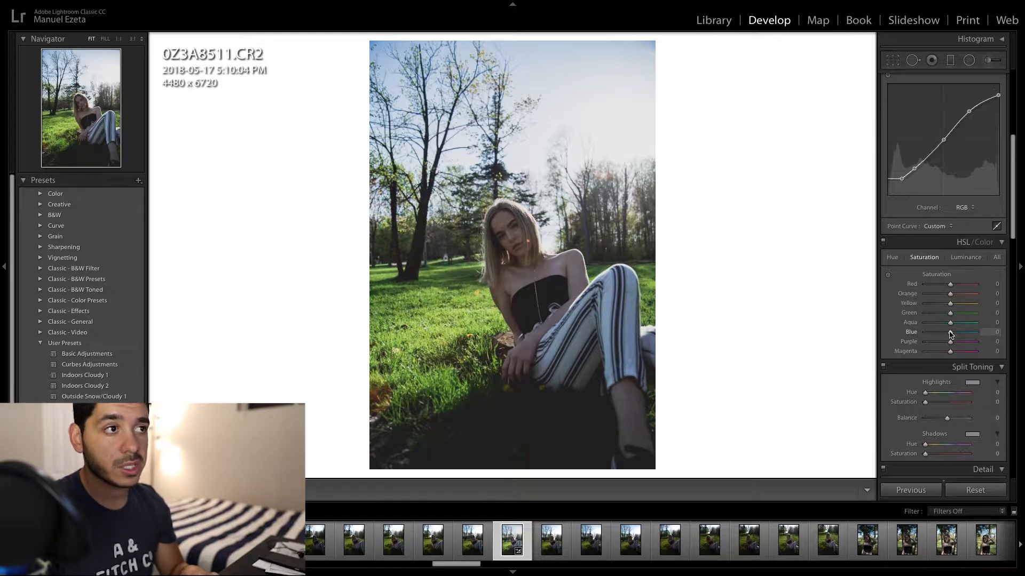
left_click_drag(950, 335, 943, 337)
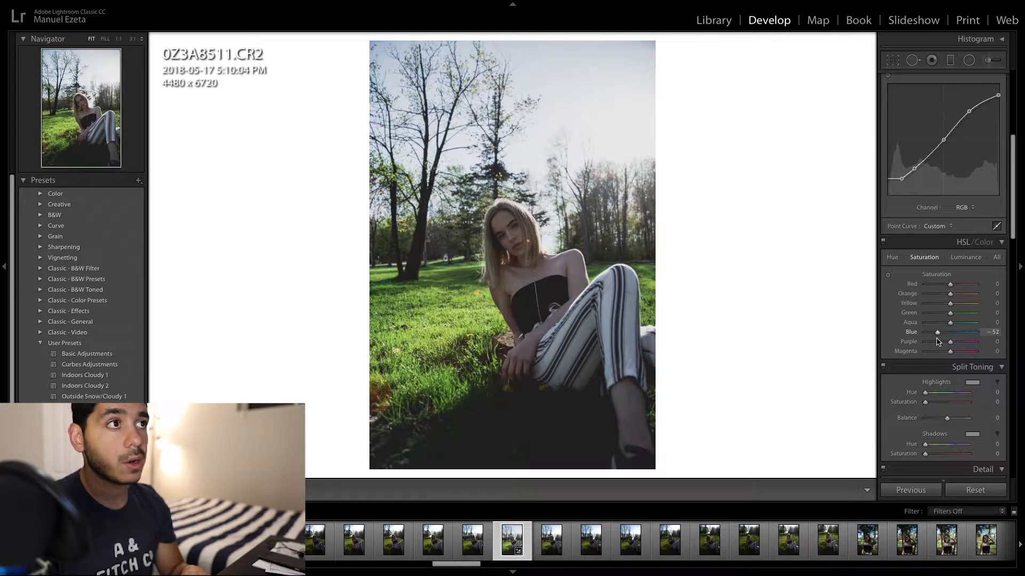
left_click_drag(937, 342, 944, 342)
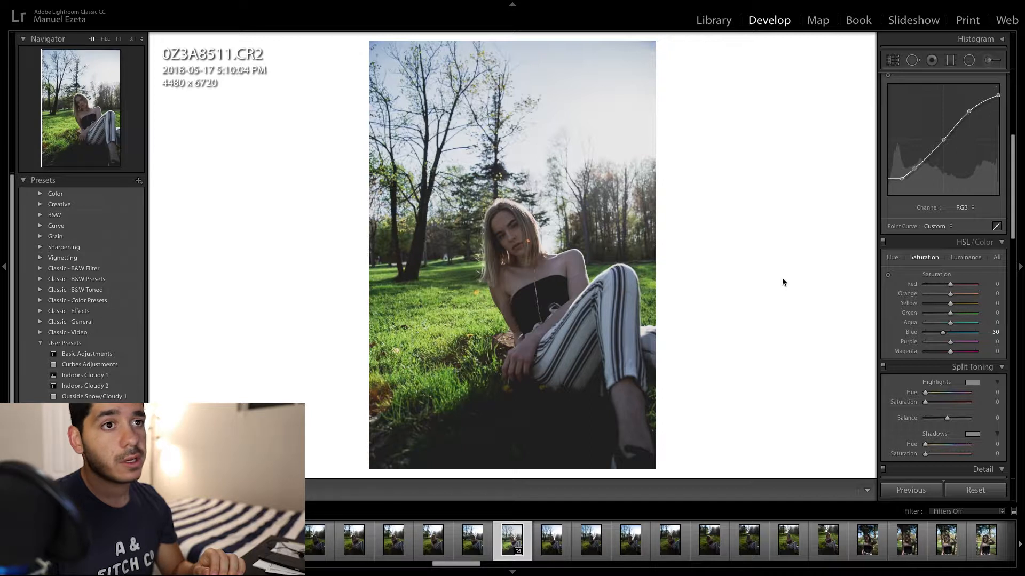
- Reduce the Yellow saturation to -14 and the Green saturation to -13, and compare the photo before and after
left_click(966, 257)
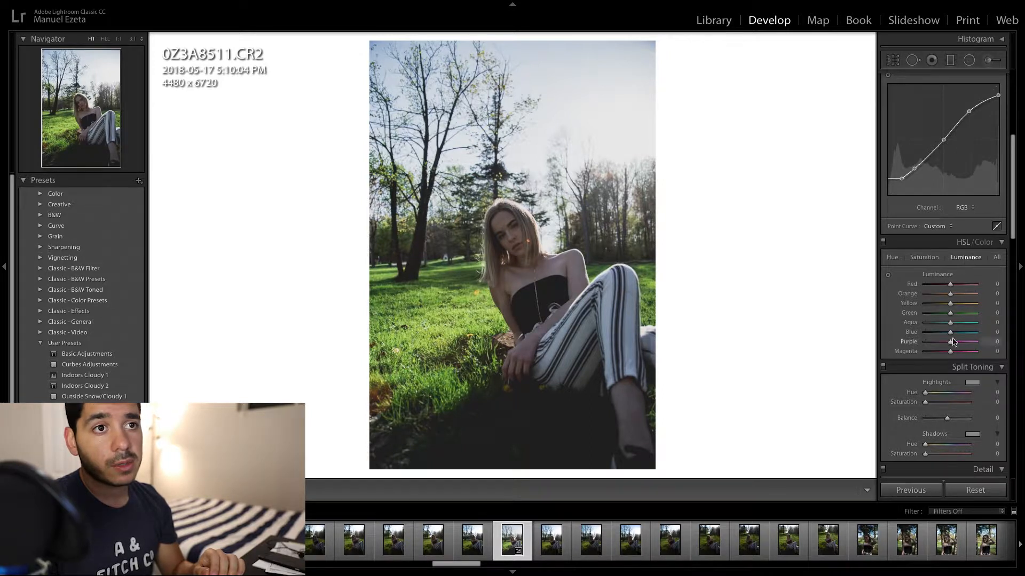
left_click(924, 258)
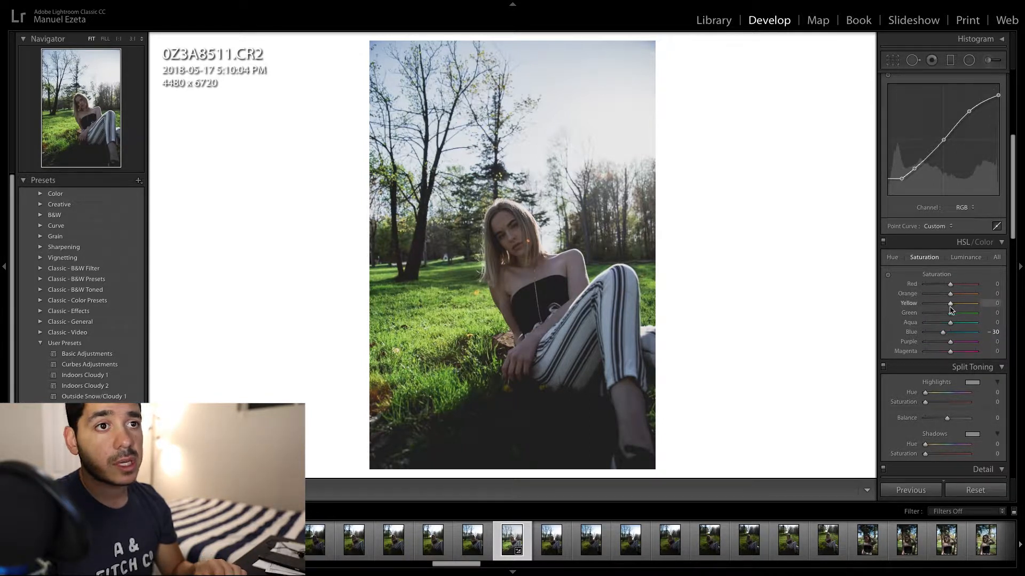
left_click_drag(950, 307, 946, 309)
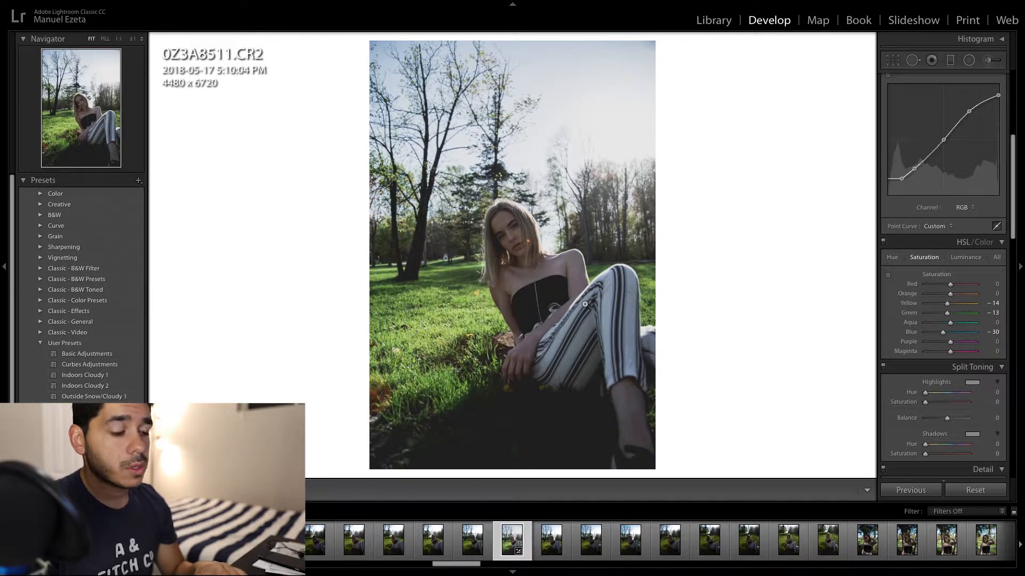
key("y")
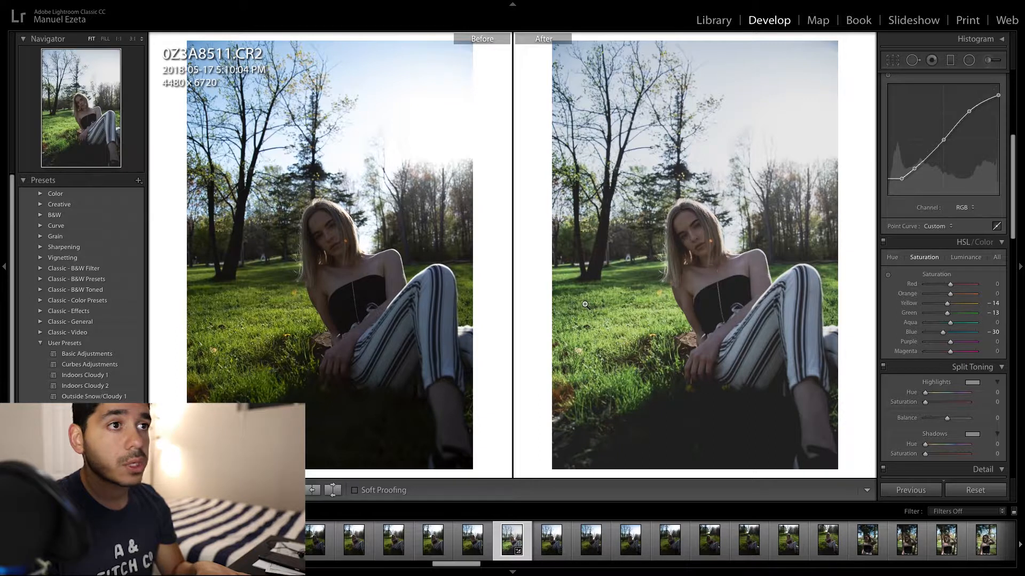
key("y")
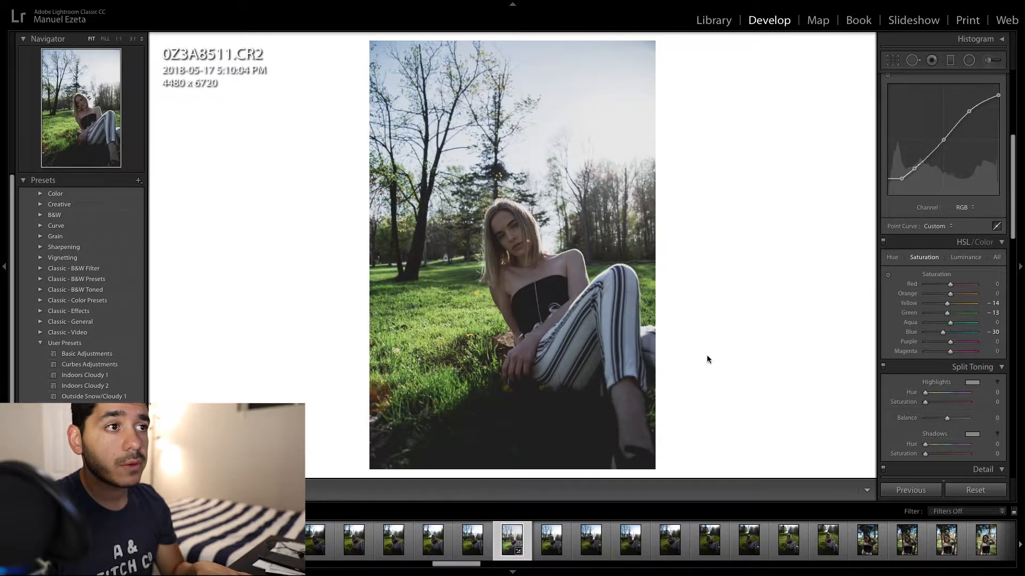
- Raise the Orange luminance to +89 in the HSL adjustments and inspect the skin tones on the face and shoulders up close
left_click(959, 257)
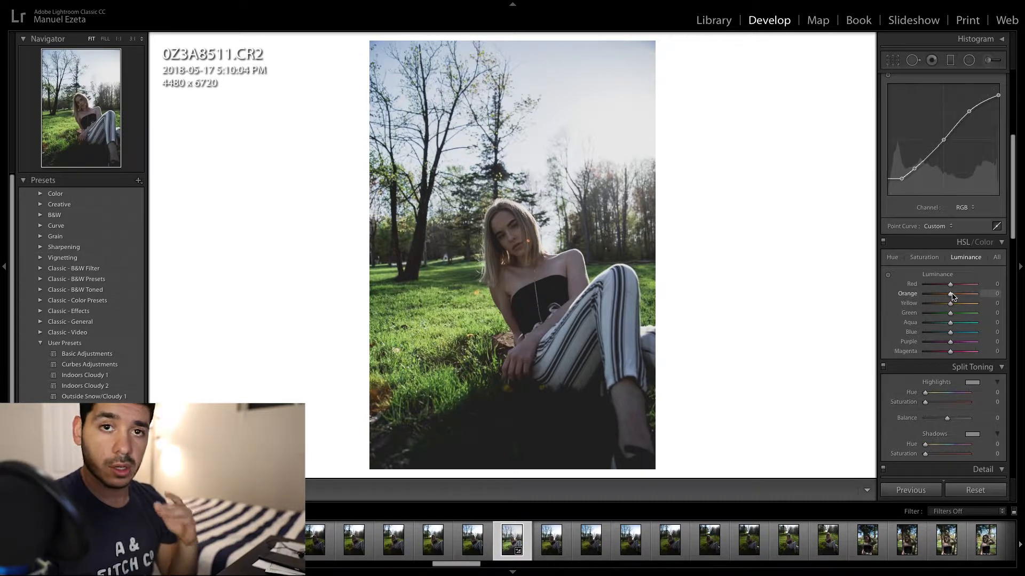
left_click(543, 277)
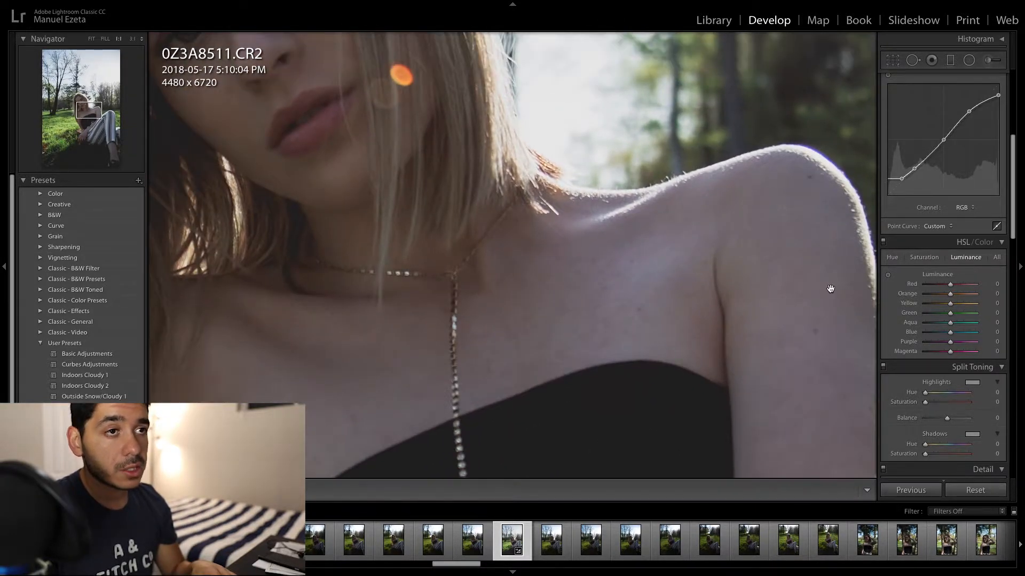
left_click(830, 289)
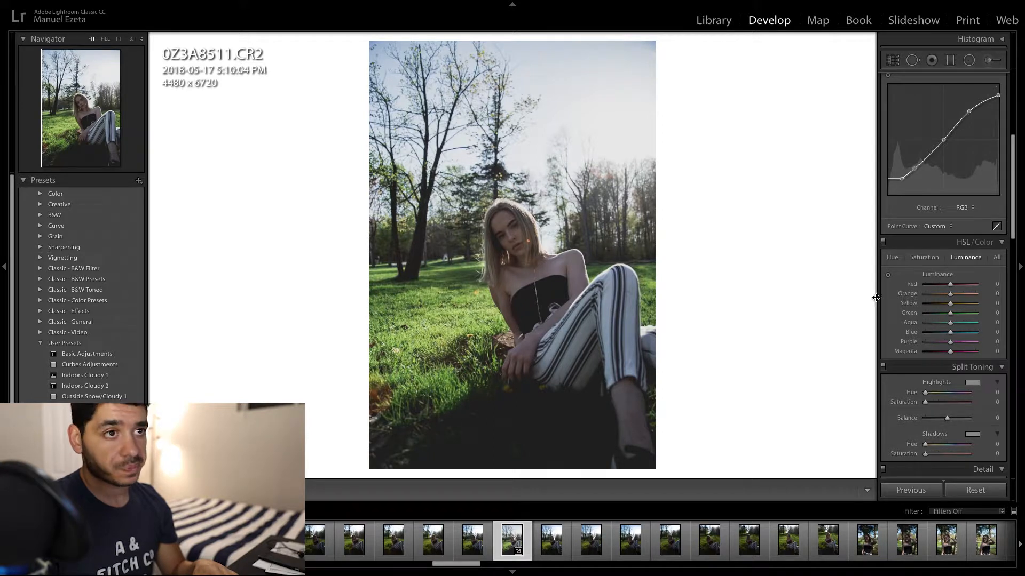
left_click_drag(954, 297, 972, 297)
left_click(507, 232)
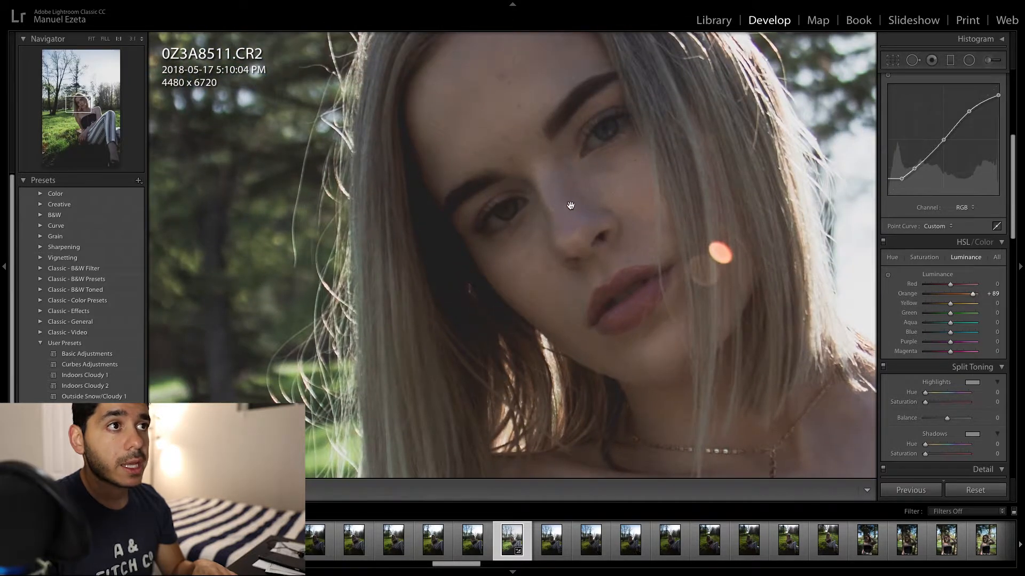
left_click(572, 210)
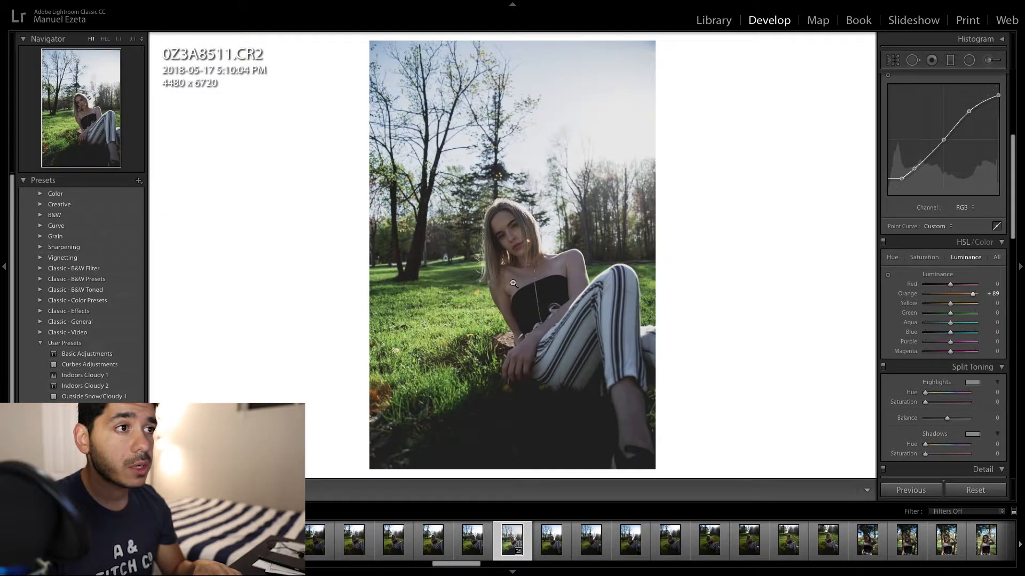
left_click(513, 283)
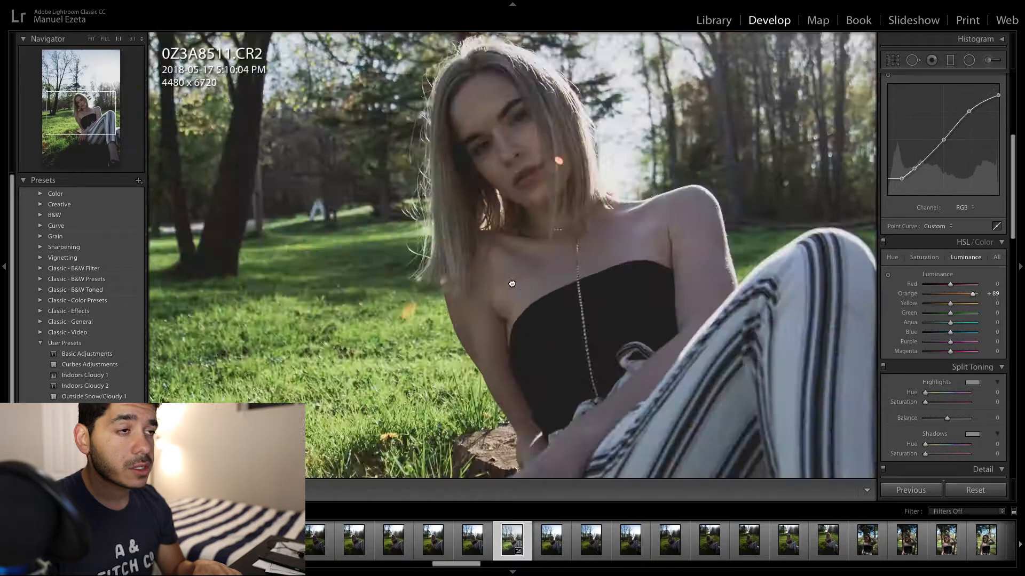
left_click(461, 307)
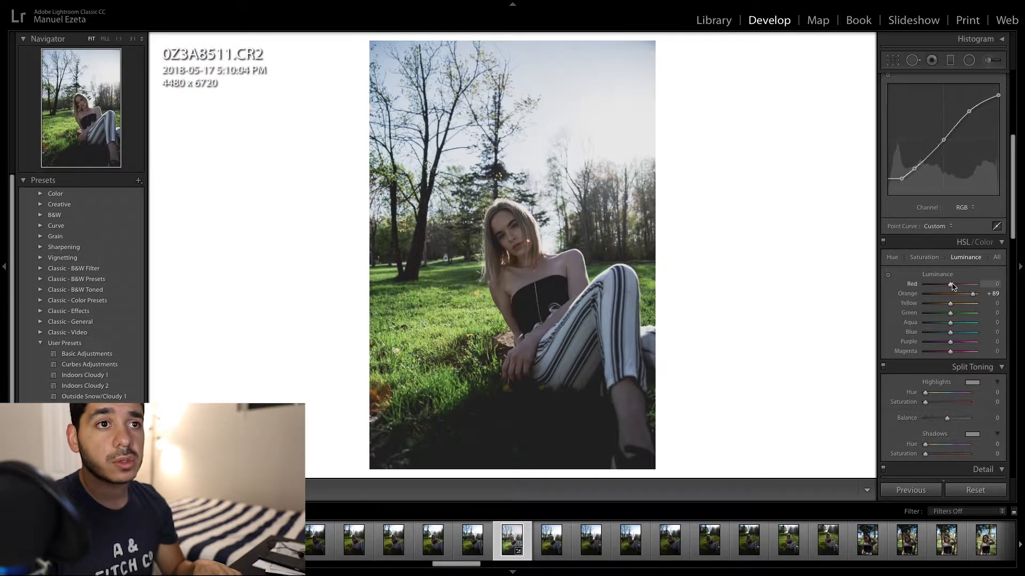
- Set the Red luminance to +88 and the Yellow luminance to +10, and compare the photo before and after
left_click_drag(950, 284, 976, 294)
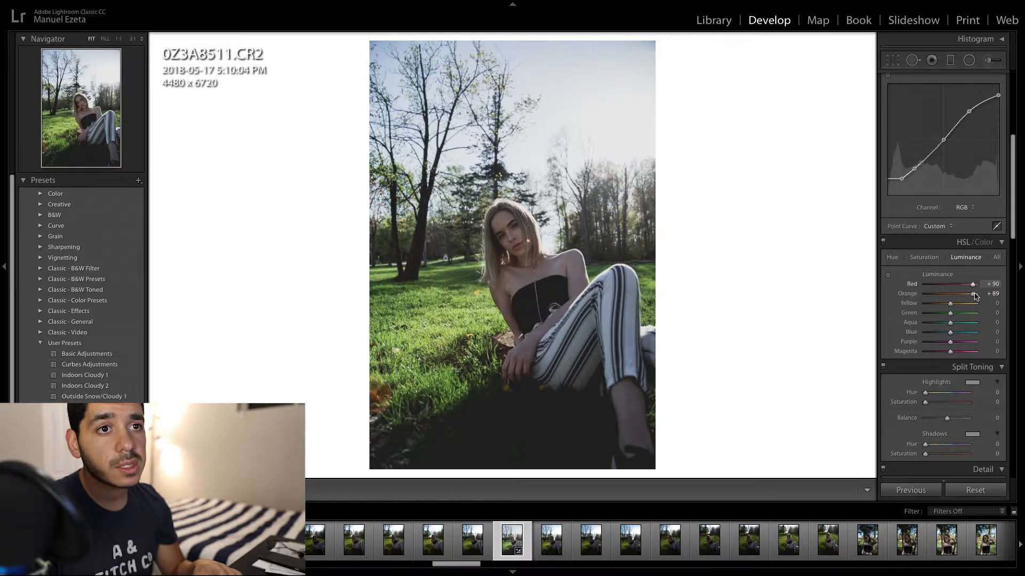
left_click_drag(974, 294, 984, 305)
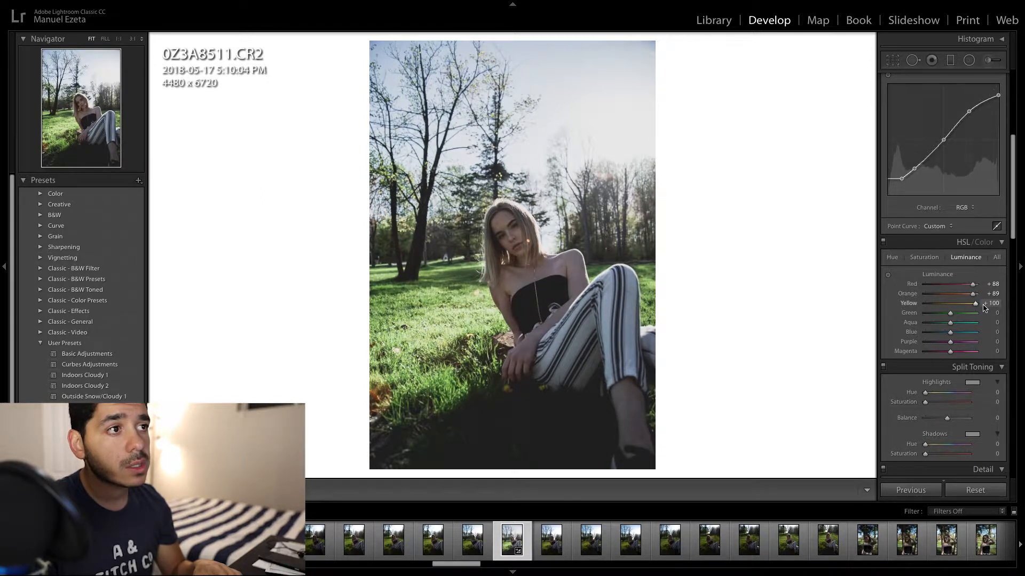
key("ctrl+z")
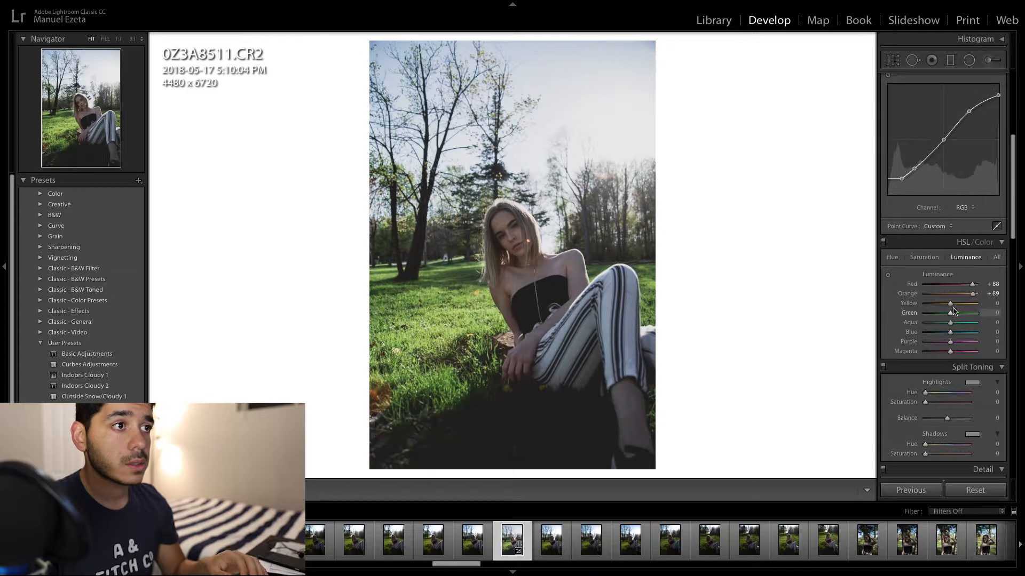
left_click_drag(951, 307, 954, 308)
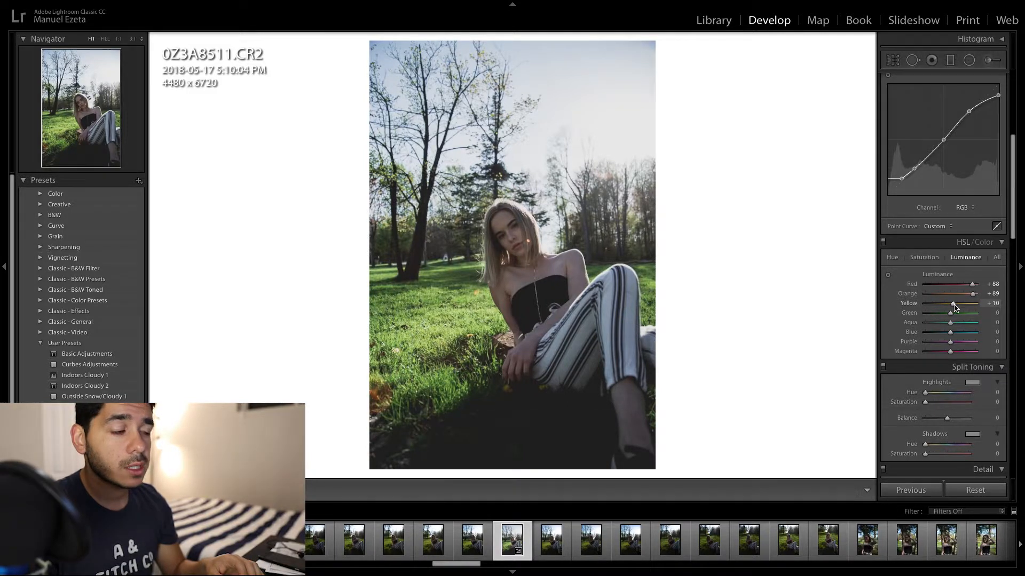
key("y")
key("y")
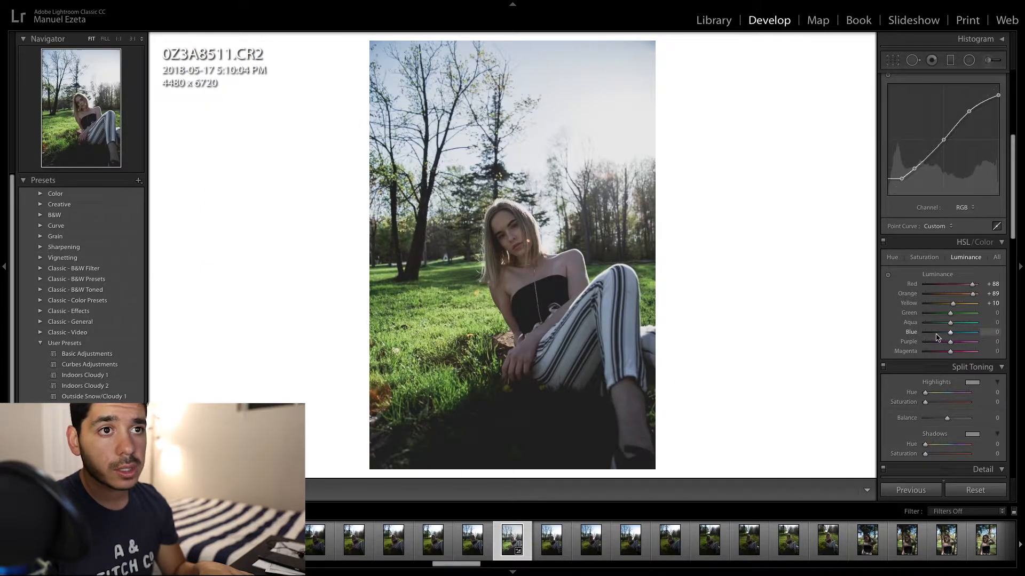
- Raise the Blue luminance to +20, leaving Green at 0, and compare the before and after versions side by side
left_click_drag(947, 318, 956, 319)
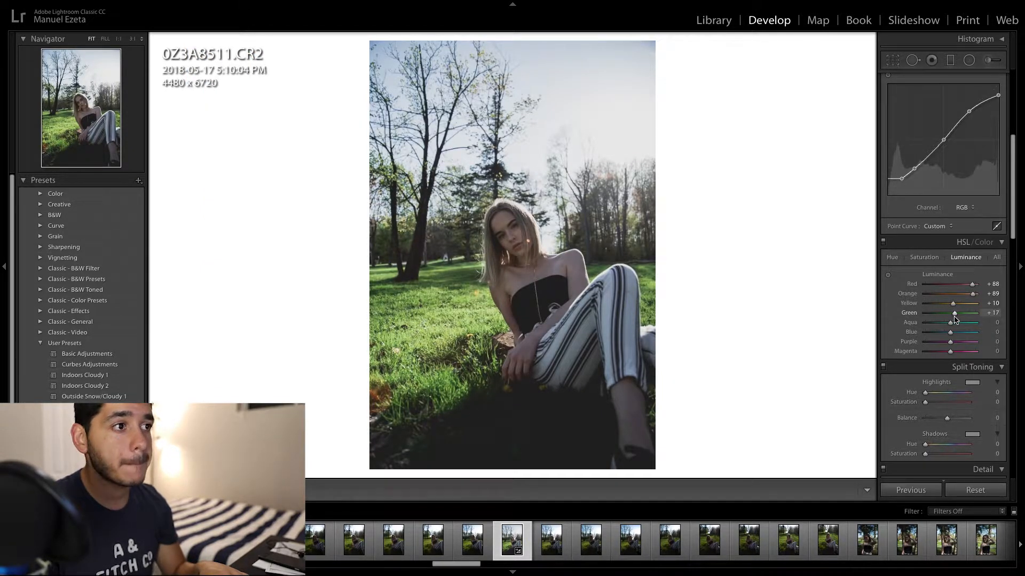
key("ctrl+z")
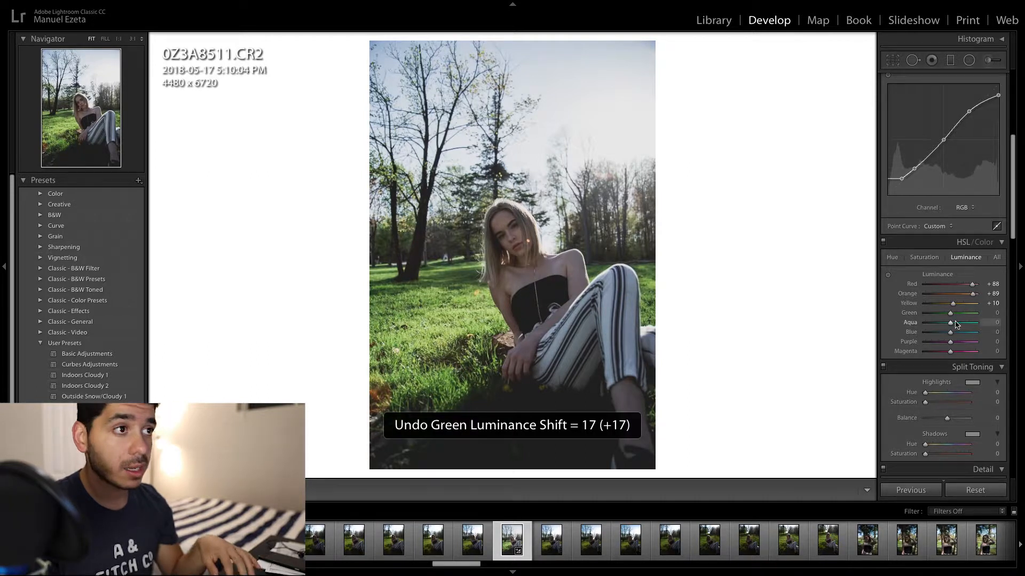
left_click_drag(951, 333, 961, 333)
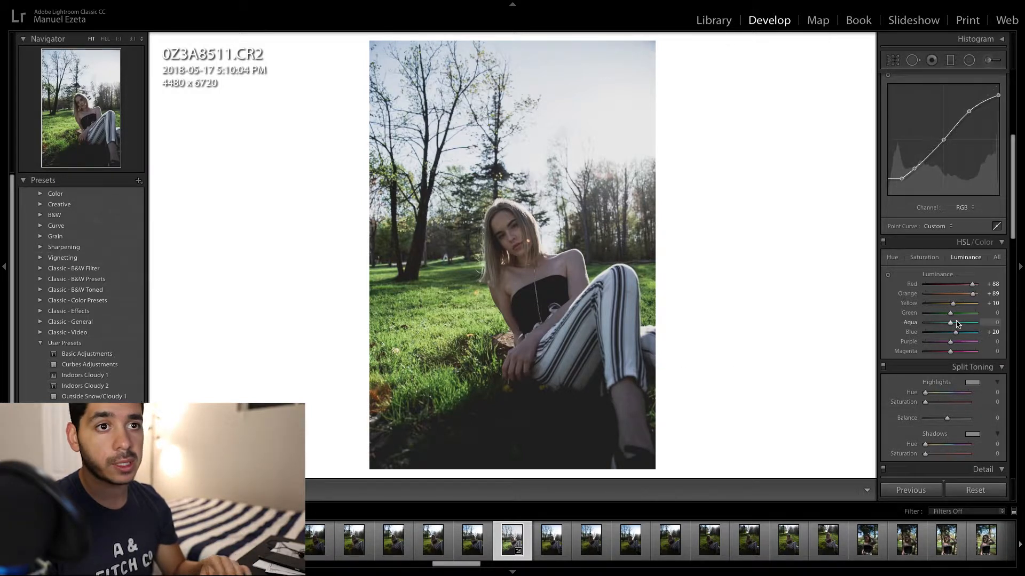
key("y")
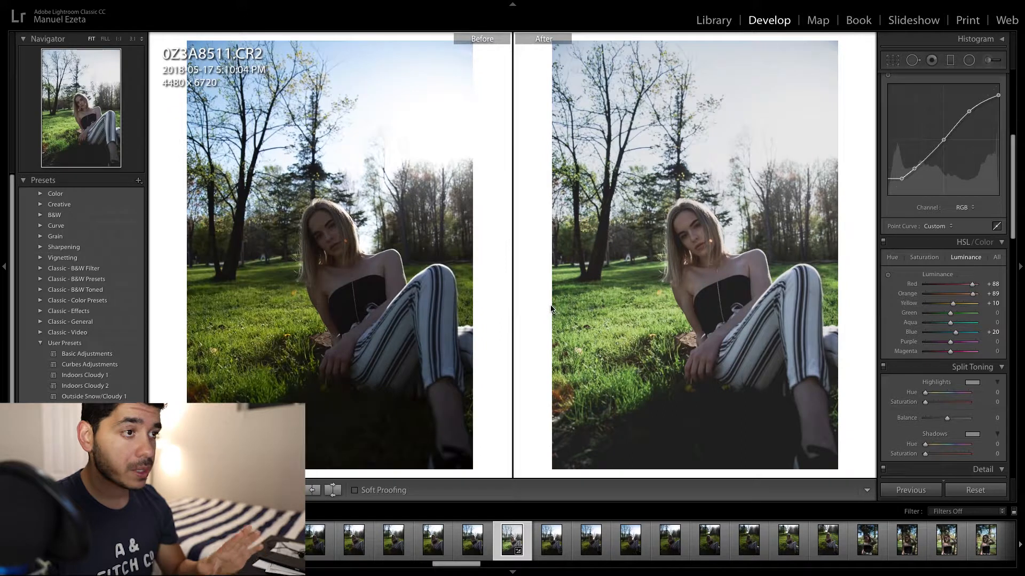
key("y")
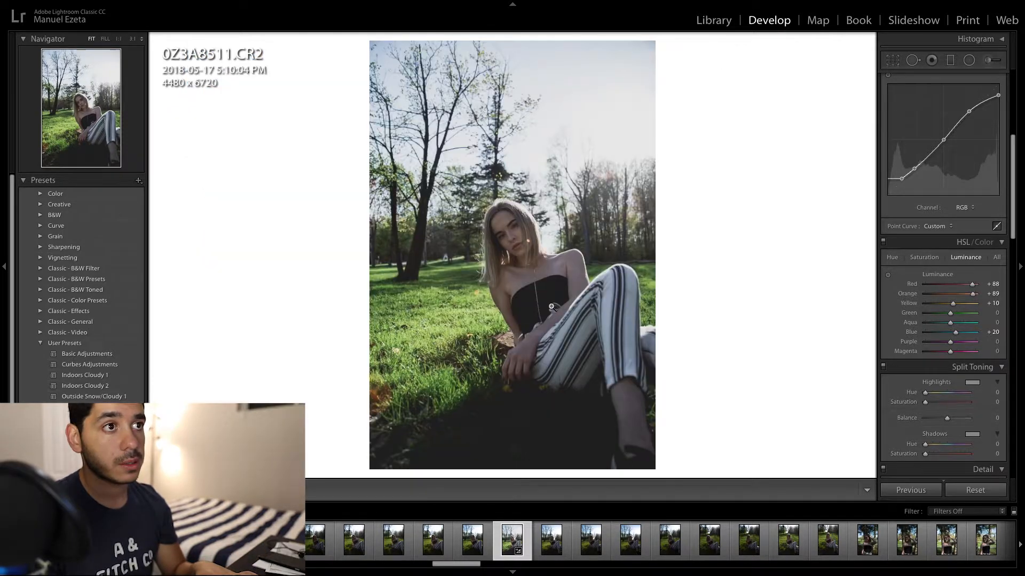
- Tint the split-toning highlights with the warm preset colour at hue 37 and set their saturation to 4
scroll(945, 363, "down", 2)
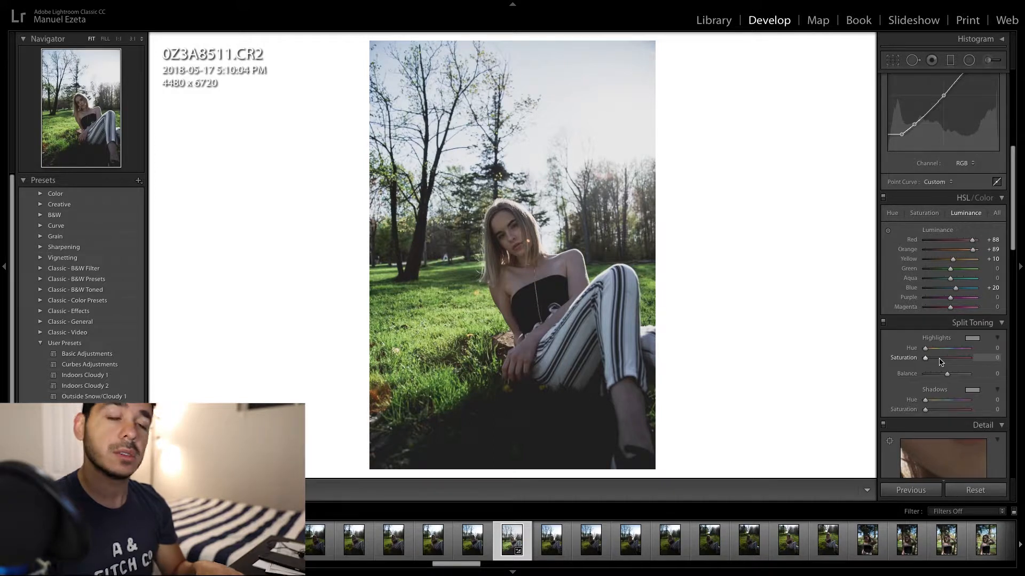
left_click(971, 338)
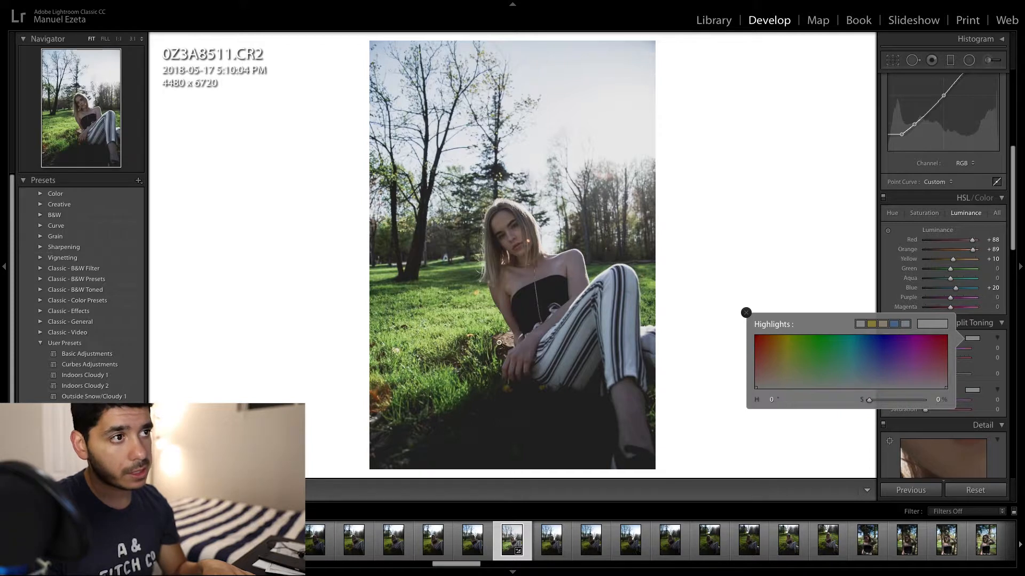
left_click(882, 324)
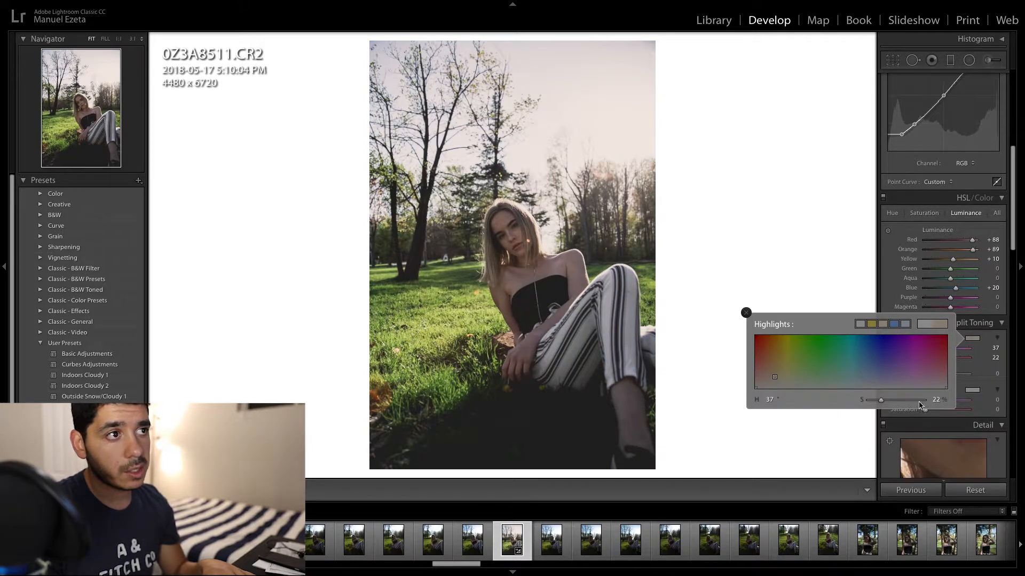
left_click(936, 399)
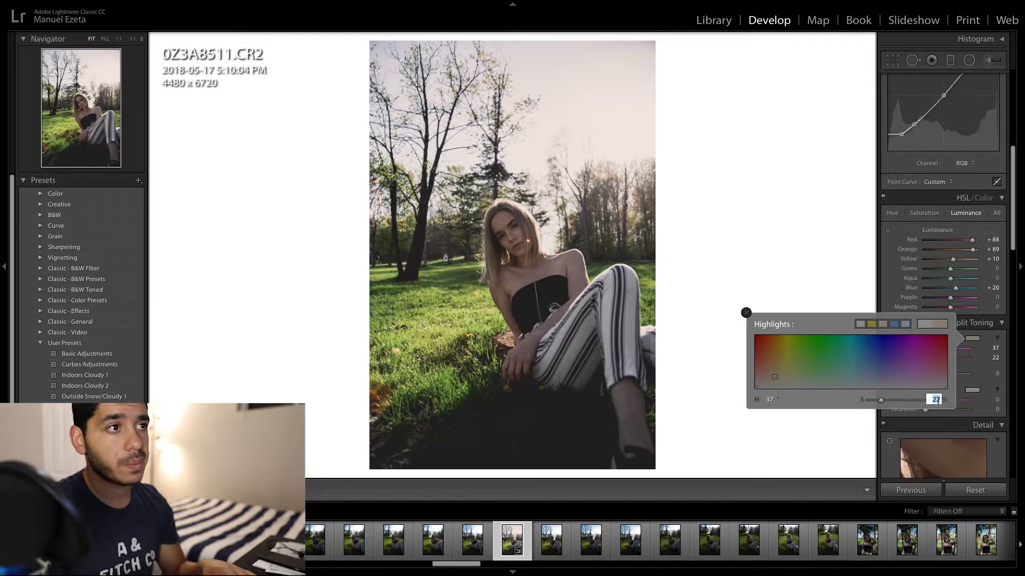
type("4")
key("Return")
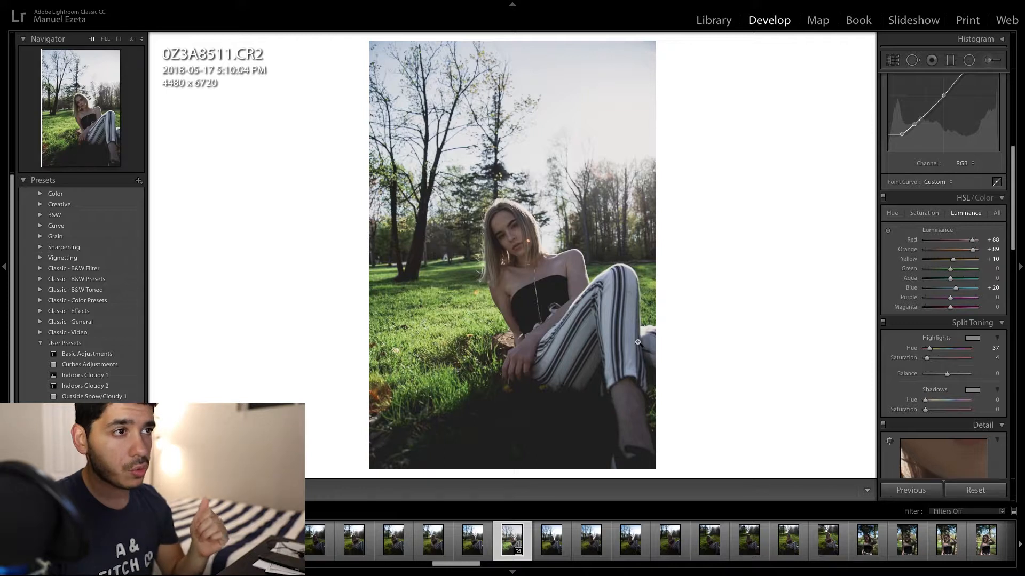
- Tint the split-toning shadows with the same warm preset colour at hue 37 and set their saturation to 3
left_click(980, 391)
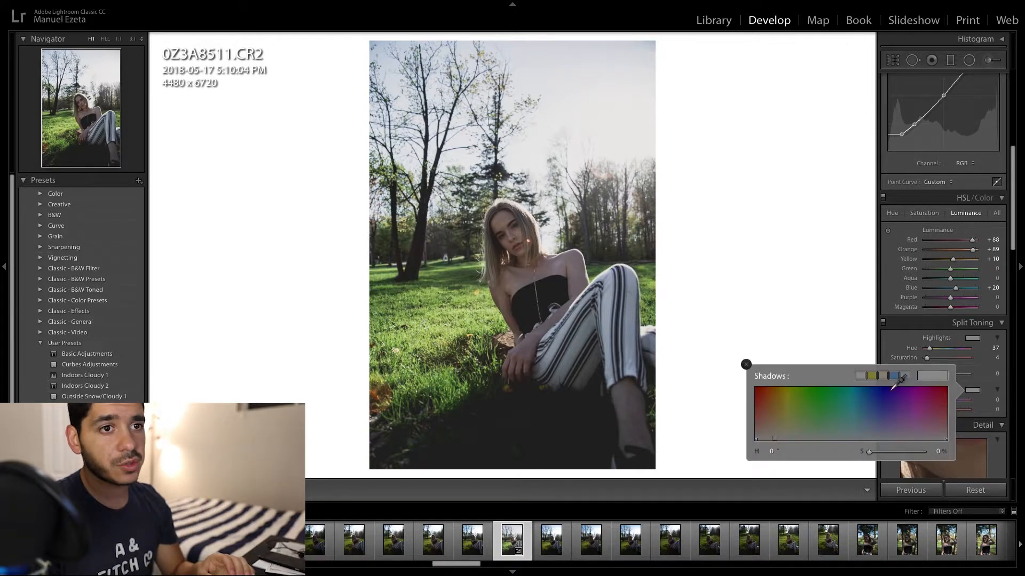
left_click(884, 375)
left_click(937, 452)
type("4")
key("Return")
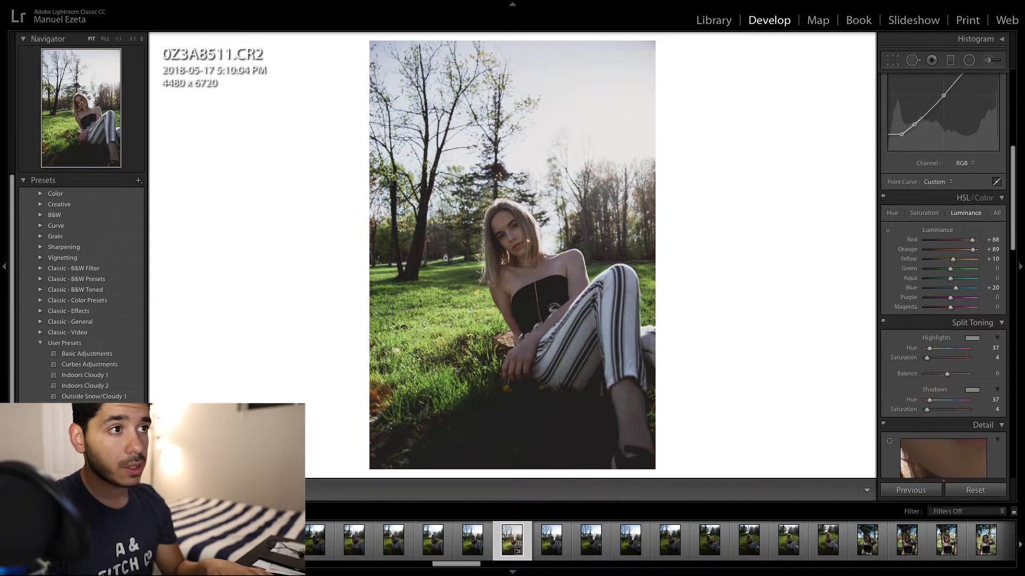
left_click(996, 409)
key("Return")
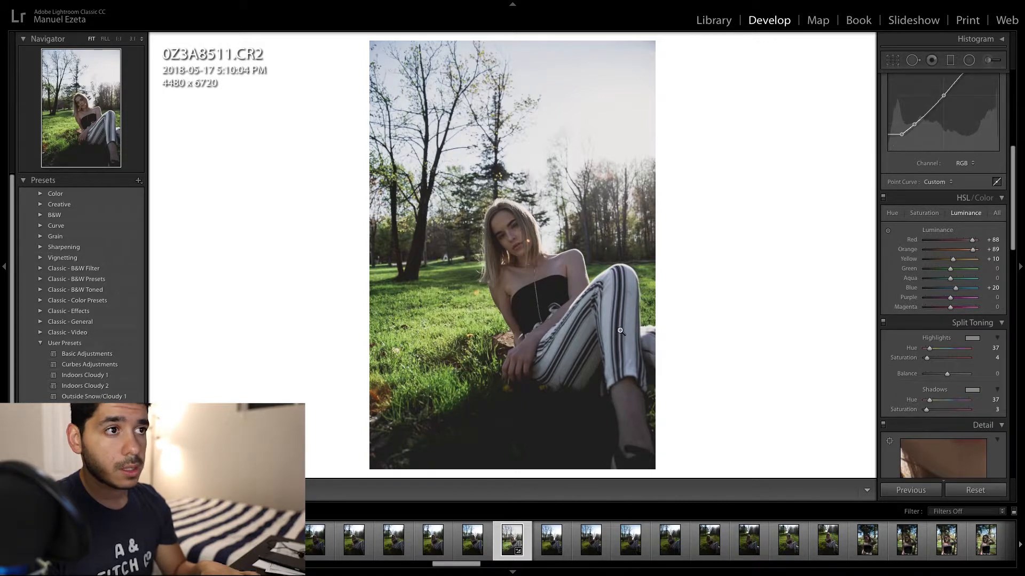
- Compare the photo with Split Toning switched off and on several times
left_click(884, 324)
left_click(883, 323)
left_click(884, 324)
left_click(884, 324)
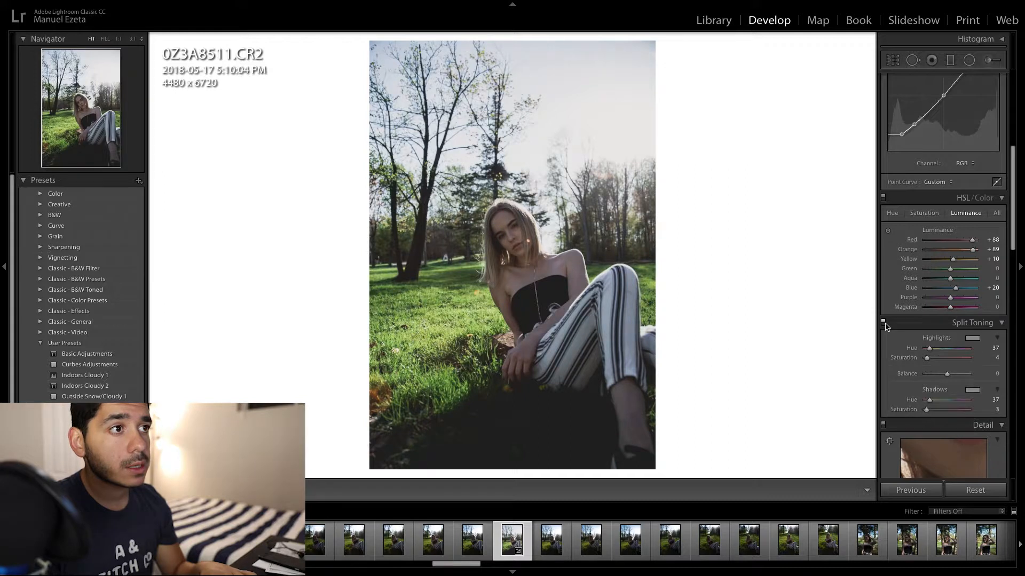
left_click(884, 324)
left_click(884, 323)
left_click(883, 324)
left_click(884, 324)
left_click(884, 324)
left_click(883, 323)
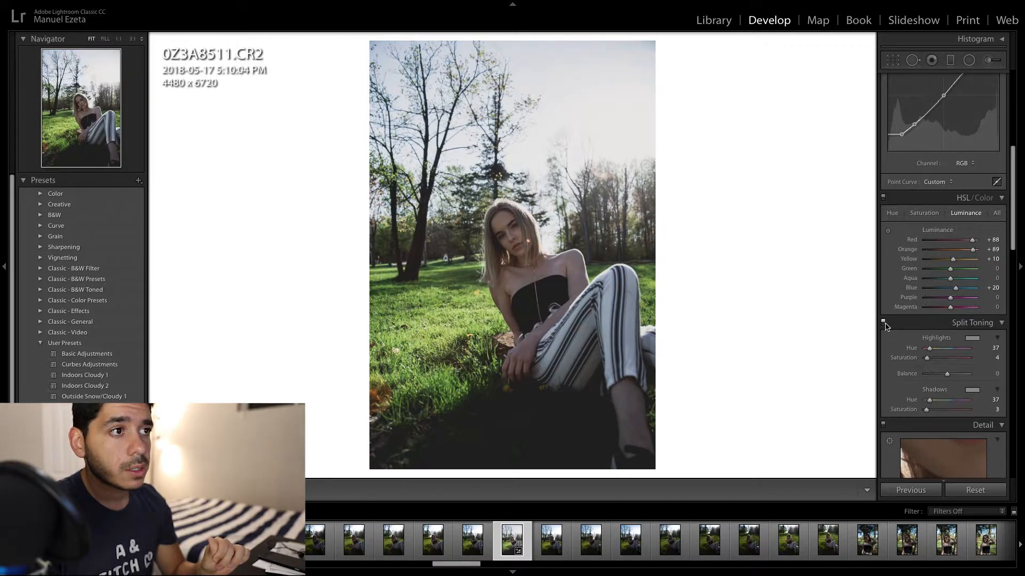
- Set the noise reduction Luminance to 30 and its Contrast to 31
scroll(914, 340, "down", 5)
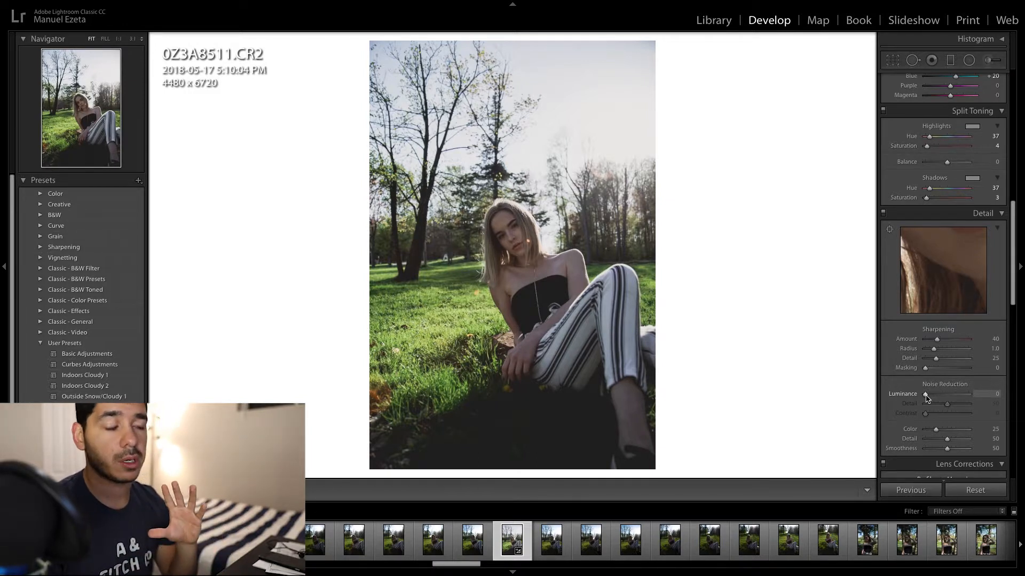
left_click_drag(926, 398, 936, 399)
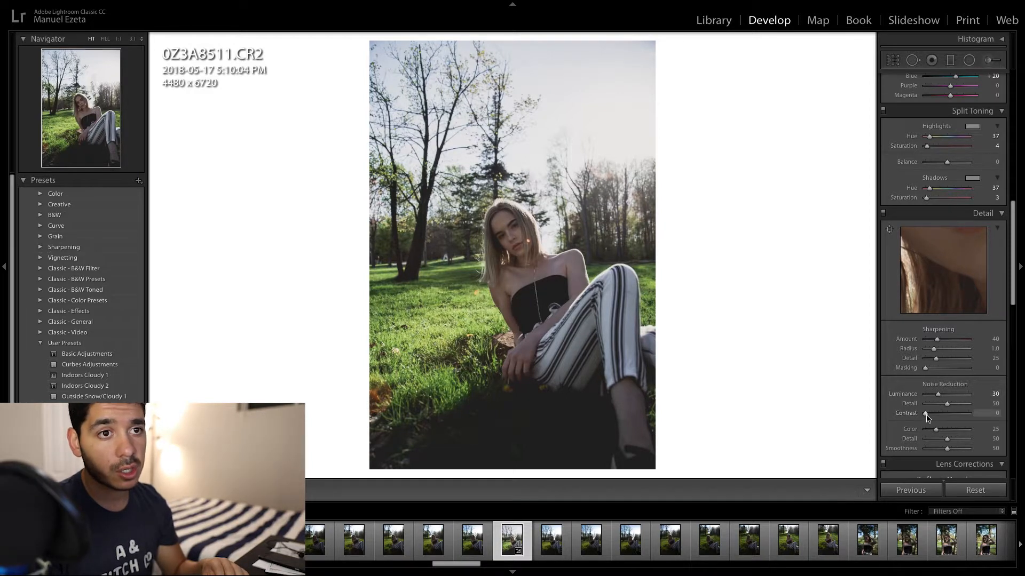
left_click_drag(927, 417, 940, 419)
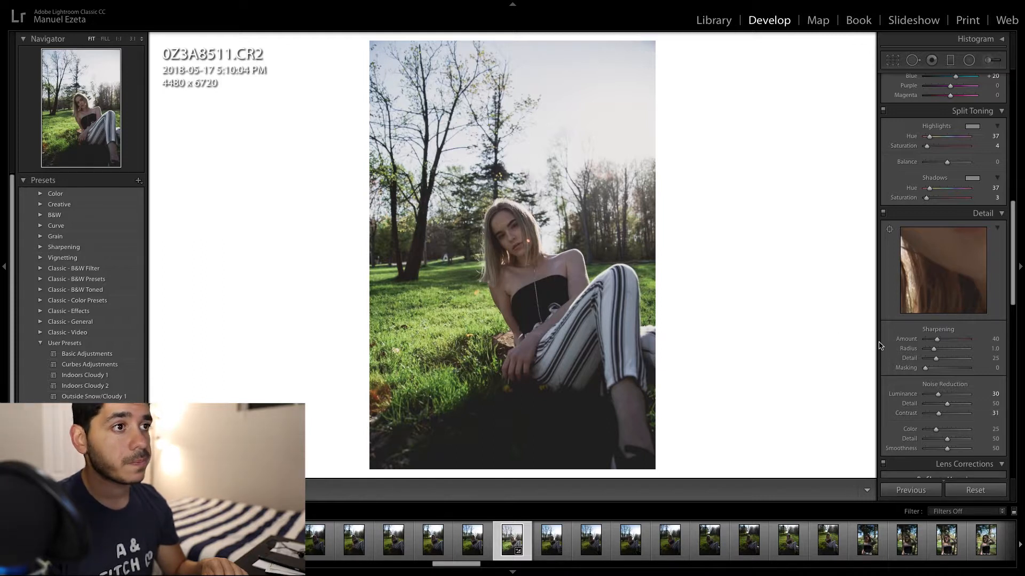
- Inspect the noise reduction on the face at full size, and turn on Remove Chromatic Aberration in Lens Corrections
left_click(495, 231)
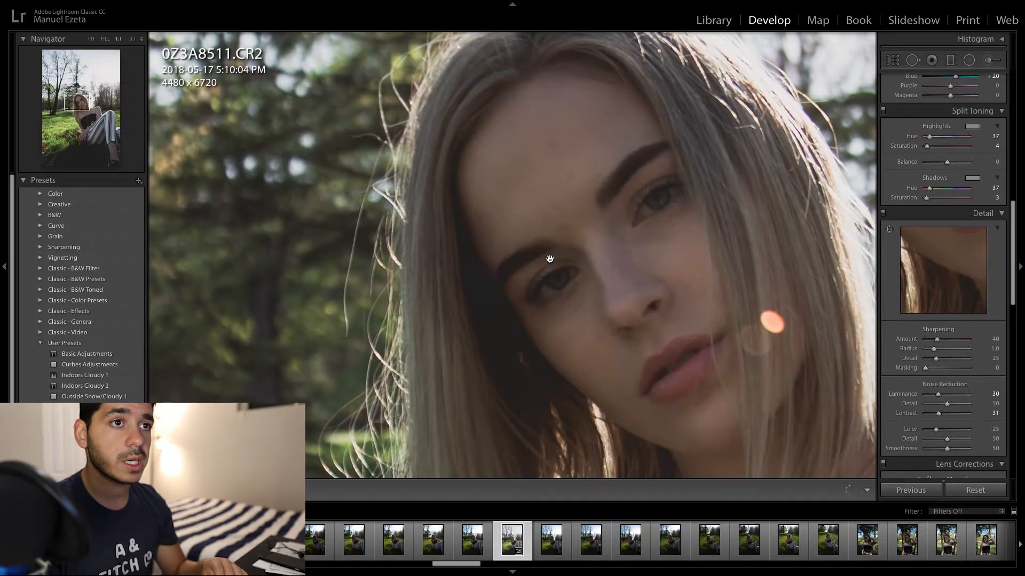
left_click(550, 259)
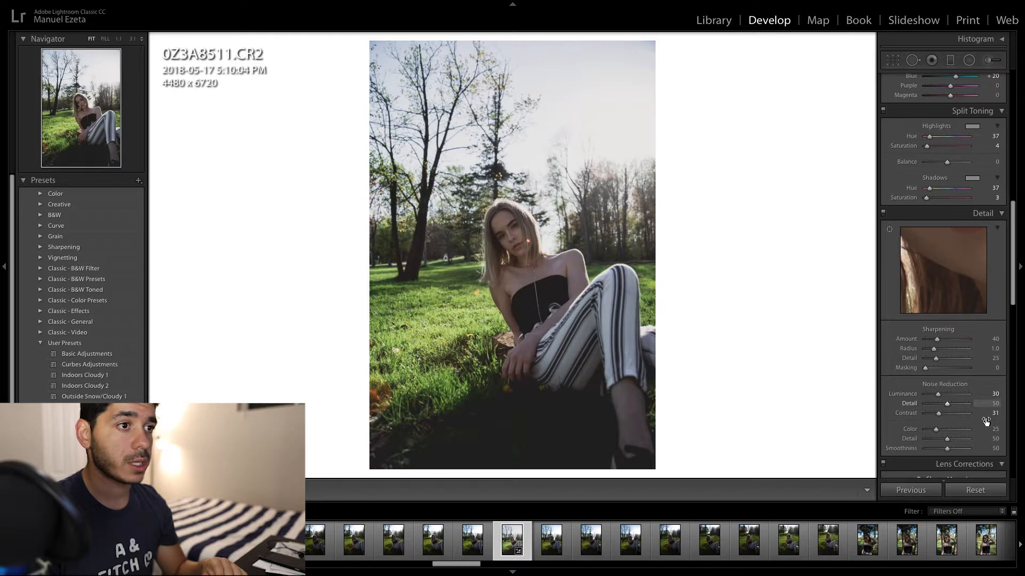
scroll(914, 375, "down", 5)
left_click(906, 363)
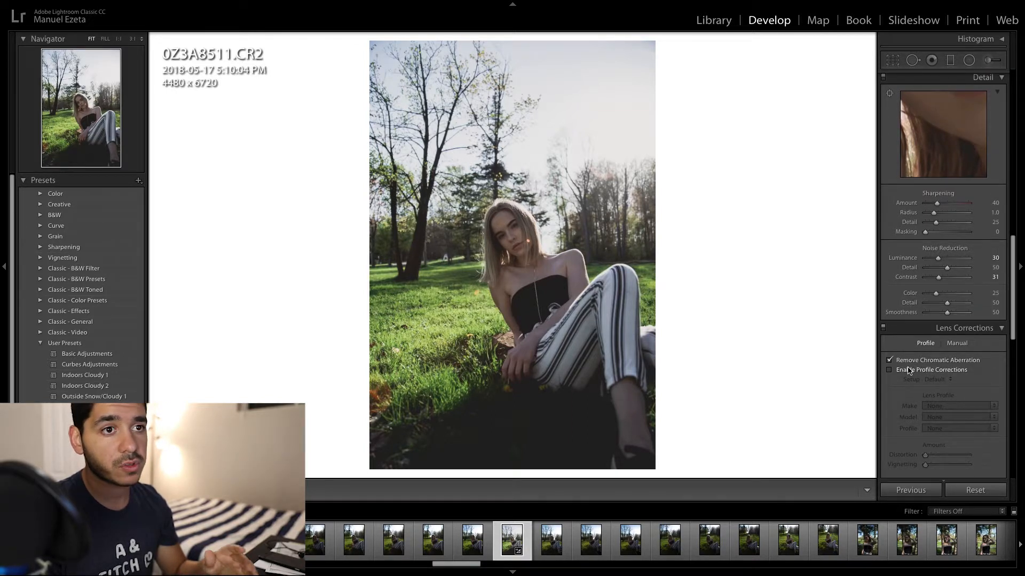
- Compare the photo with lens profile corrections enabled and disabled, leaving them off
left_click(896, 370)
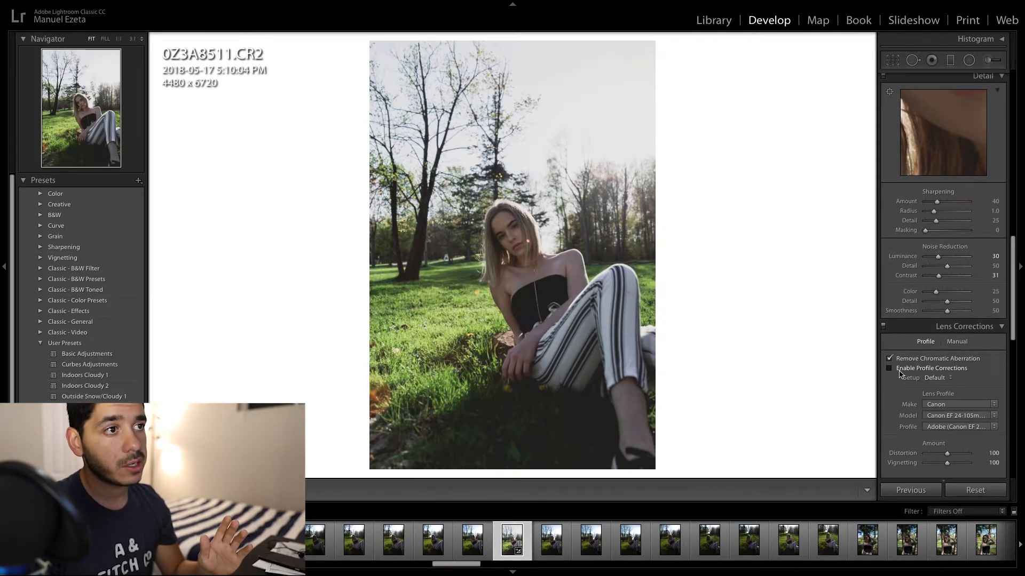
left_click(900, 373)
left_click(901, 371)
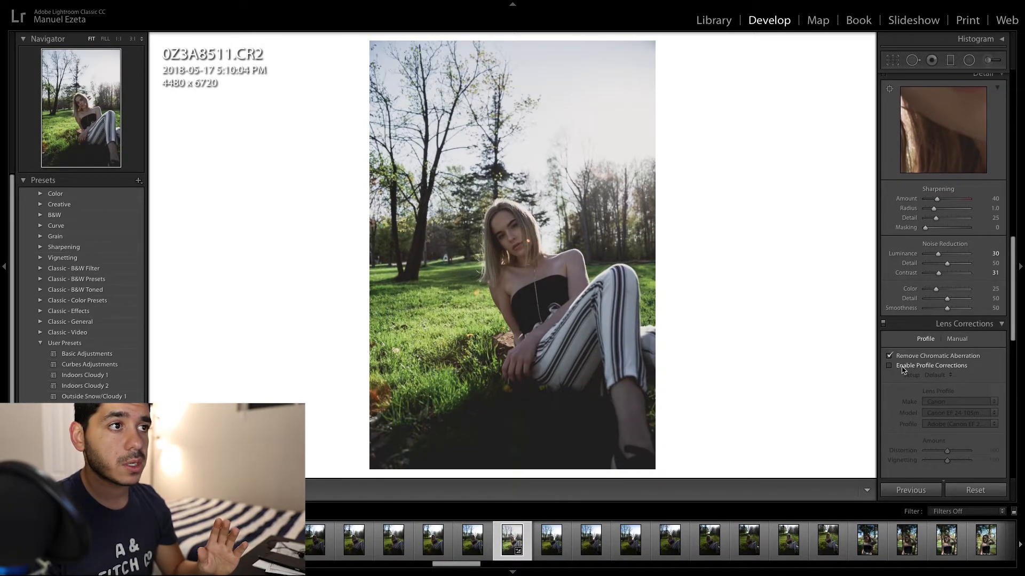
left_click(902, 369)
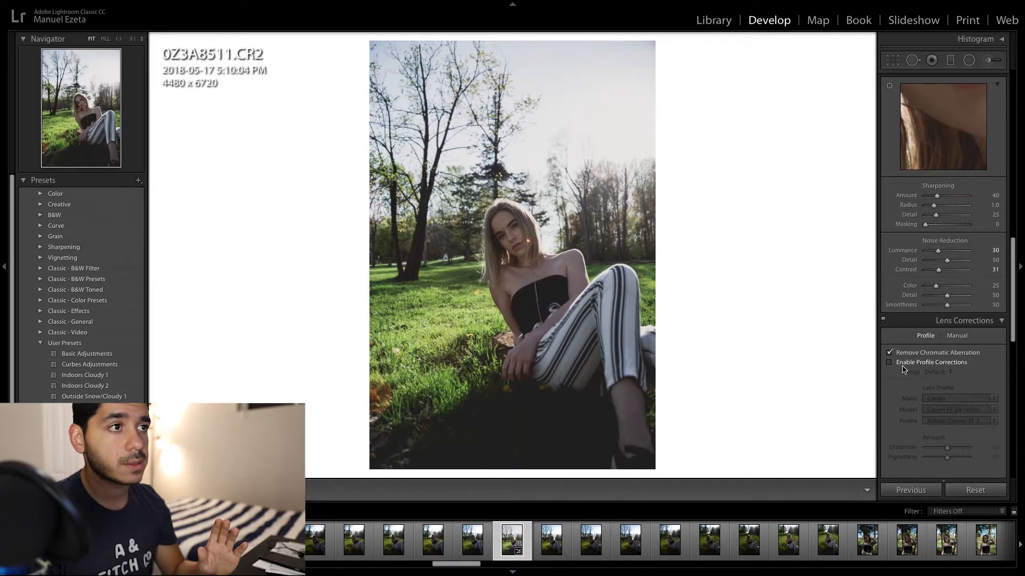
- Look through the remaining Effects and Calibration settings and examine the skin on the neck and shoulders up close
scroll(933, 378, "down", 1)
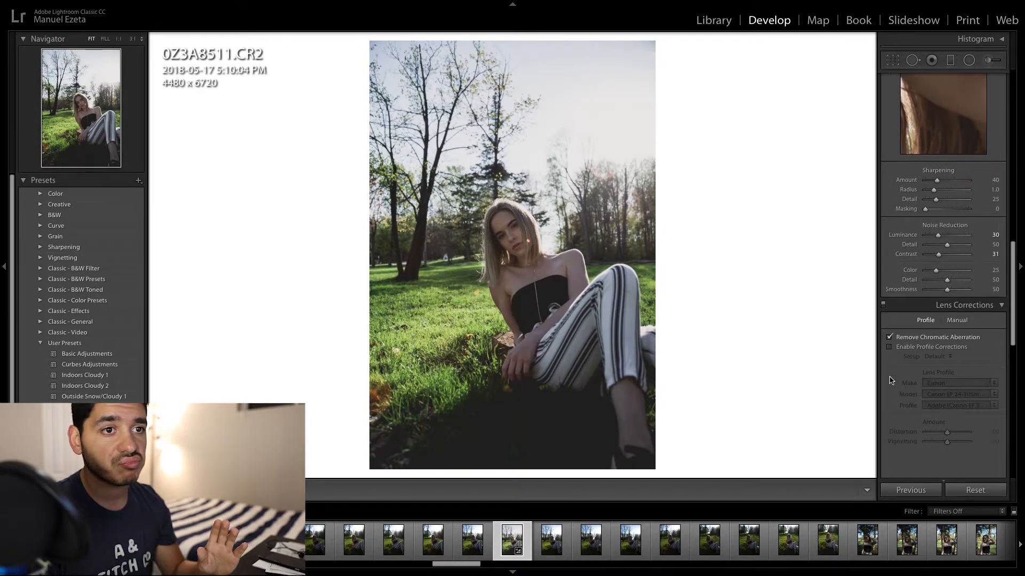
scroll(926, 375, "down", 5)
scroll(925, 375, "up", 5)
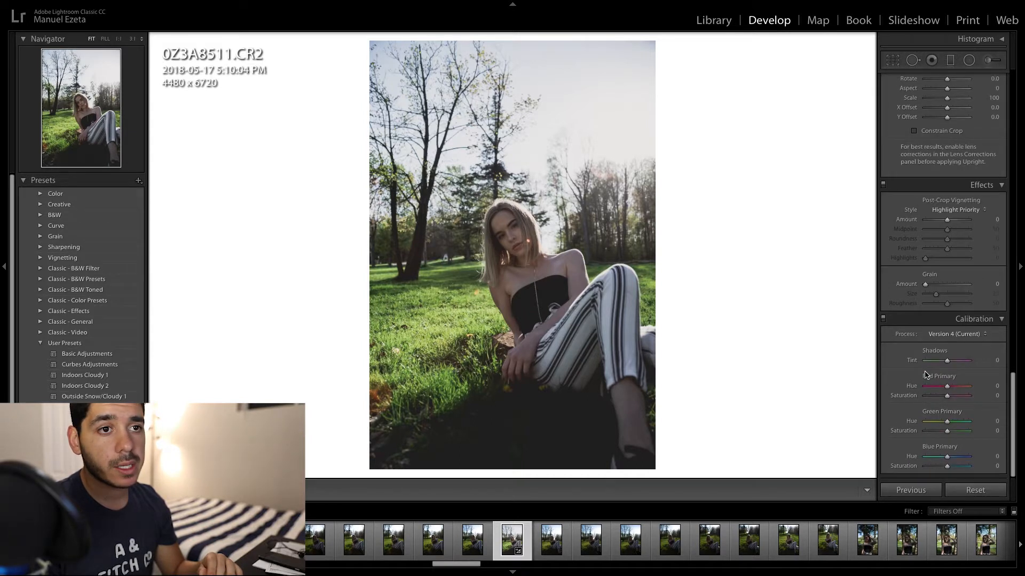
scroll(924, 376, "up", 10)
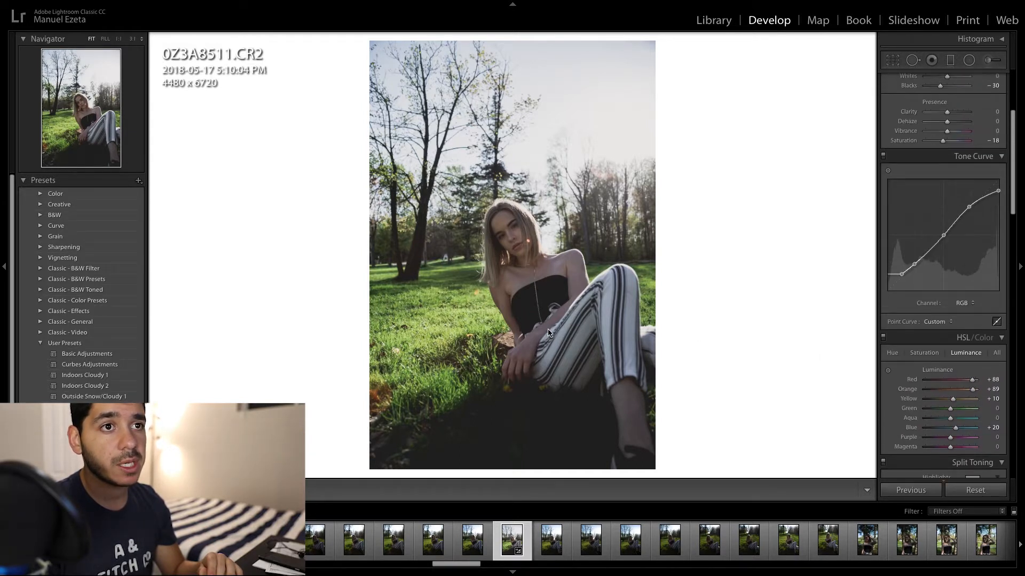
left_click(548, 330)
left_click(548, 330)
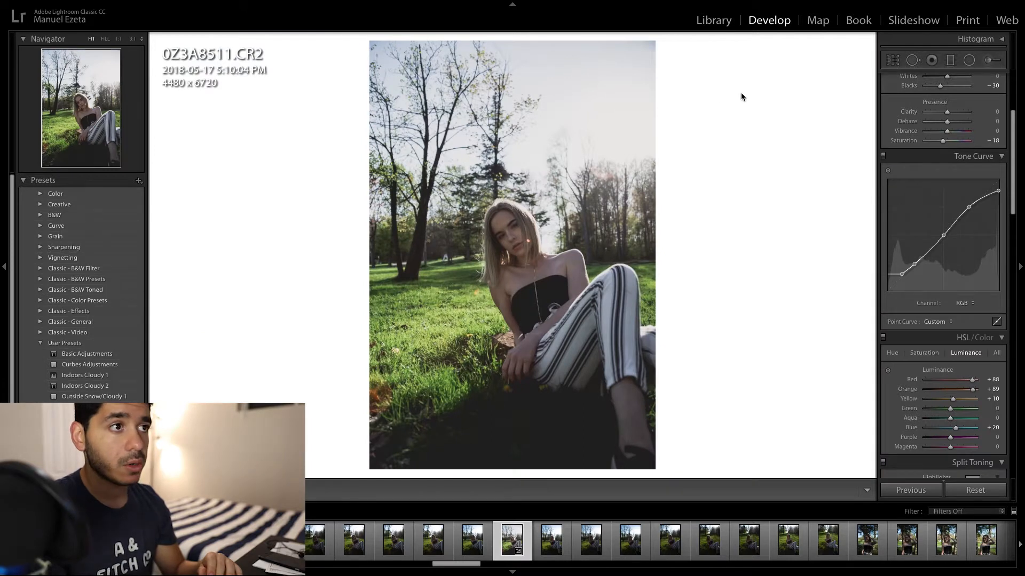
left_click(518, 268)
left_click_drag(522, 272, 434, 324)
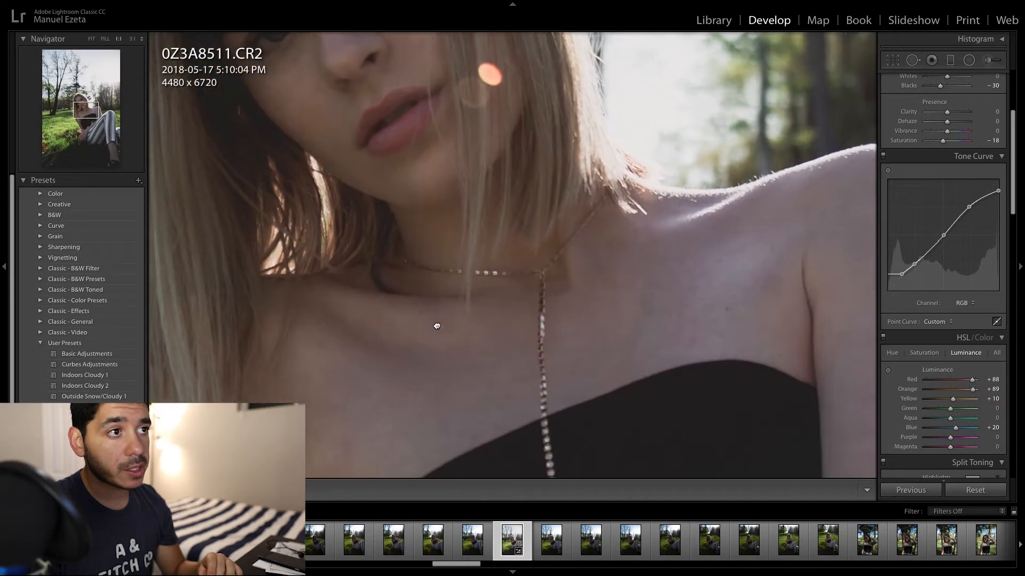
left_click(603, 283)
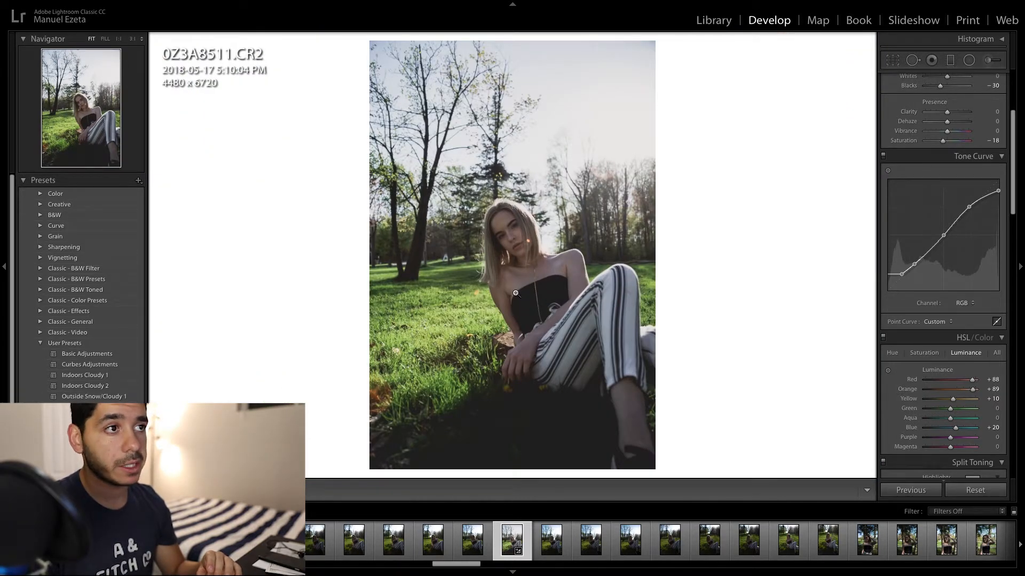
- Brush a local adjustment with Exposure 0.40 over the chest and shoulders at brush size 4 and over the legs at size 10
left_click(987, 60)
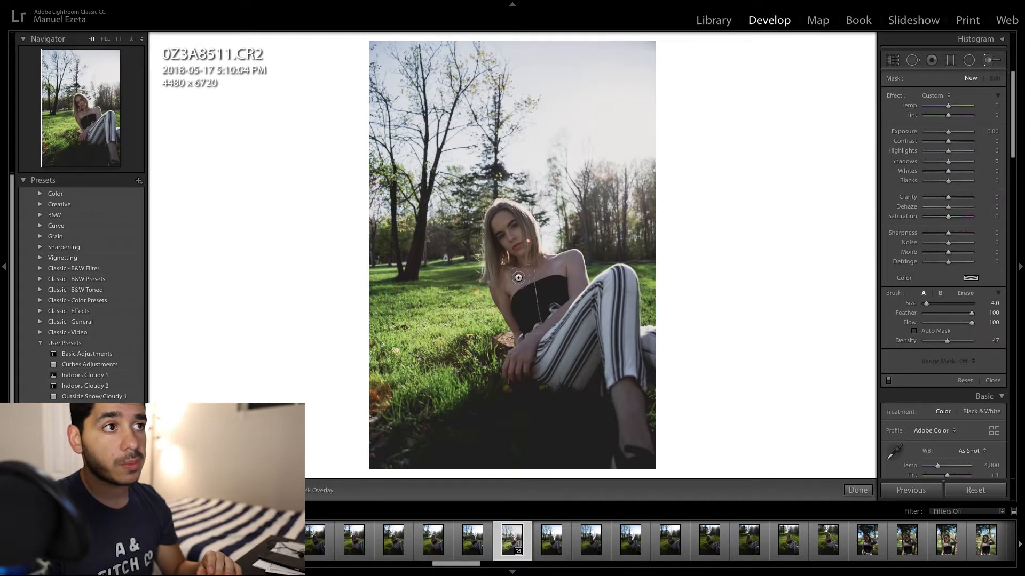
scroll(515, 280, "up", 1)
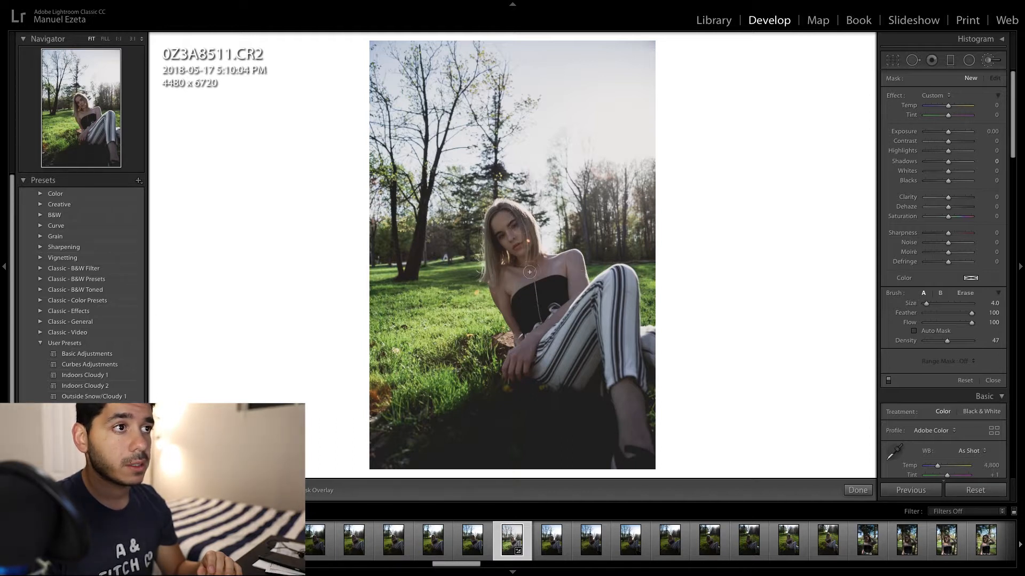
left_click_drag(517, 277, 607, 267)
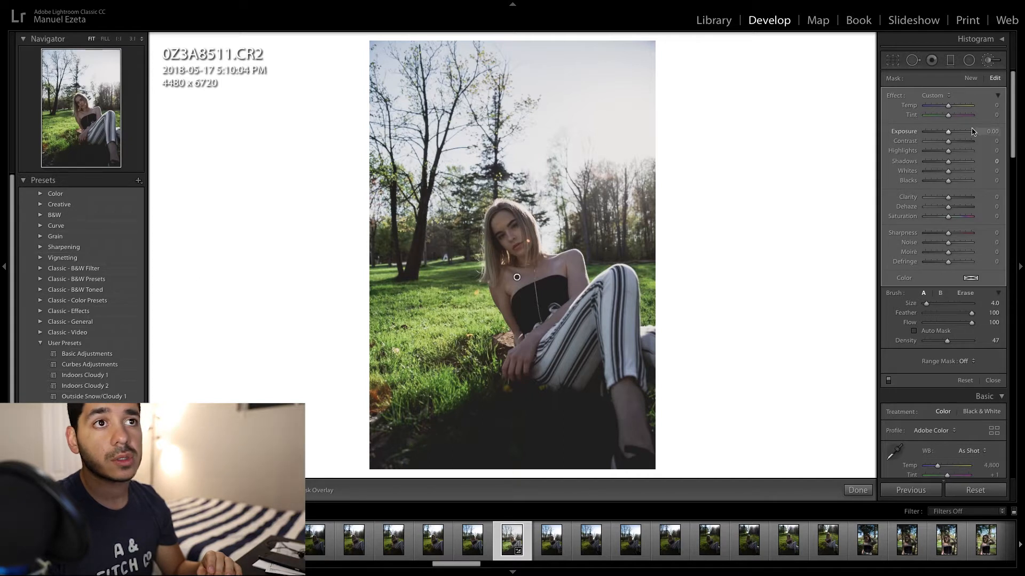
left_click(986, 130)
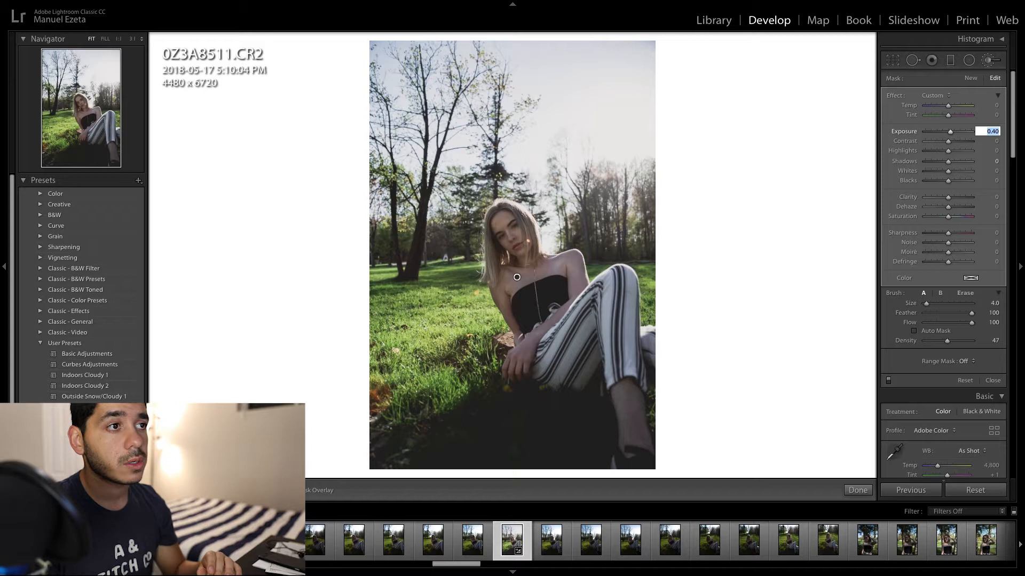
scroll(589, 357, "up", 5)
key("Return")
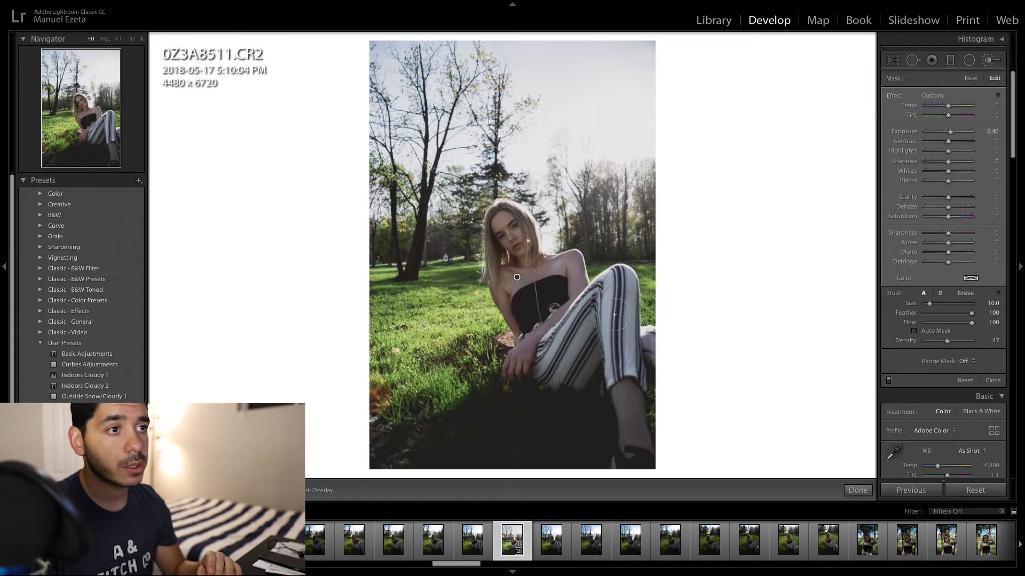
mouse_move(614, 315)
left_mouse_down()
mouse_move(565, 337)
mouse_move(595, 337)
mouse_move(624, 382)
mouse_move(637, 452)
mouse_move(639, 354)
mouse_move(540, 360)
left_mouse_up()
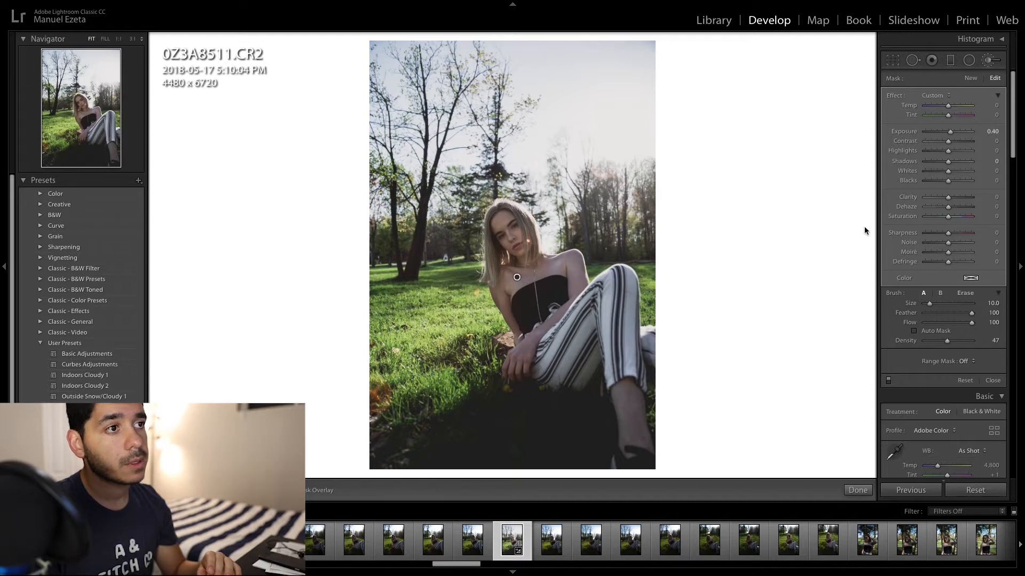
key("k")
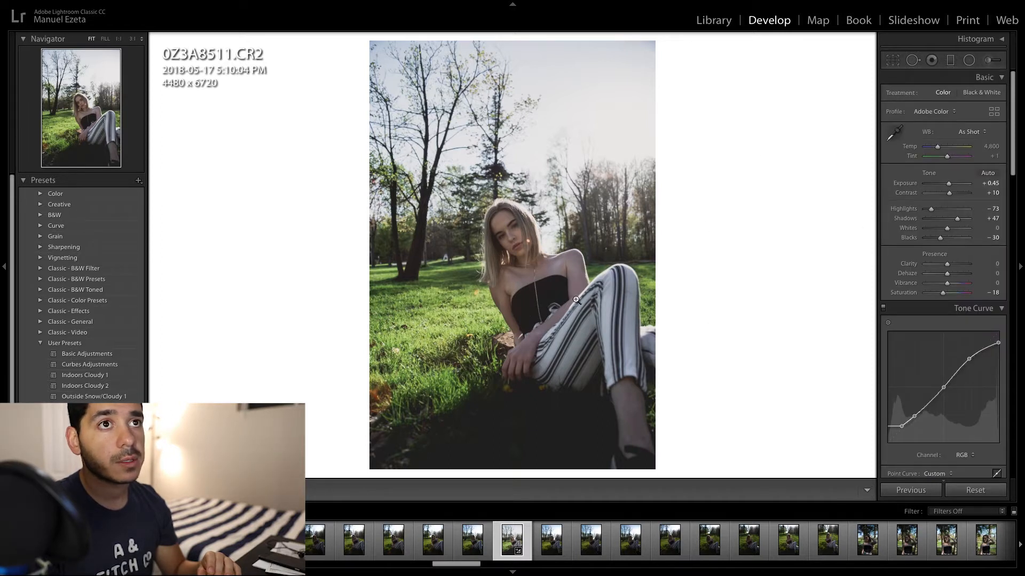
- Create a new adjustment brush mask at size 4 and paint it over both of the woman's eyes
left_click(576, 296)
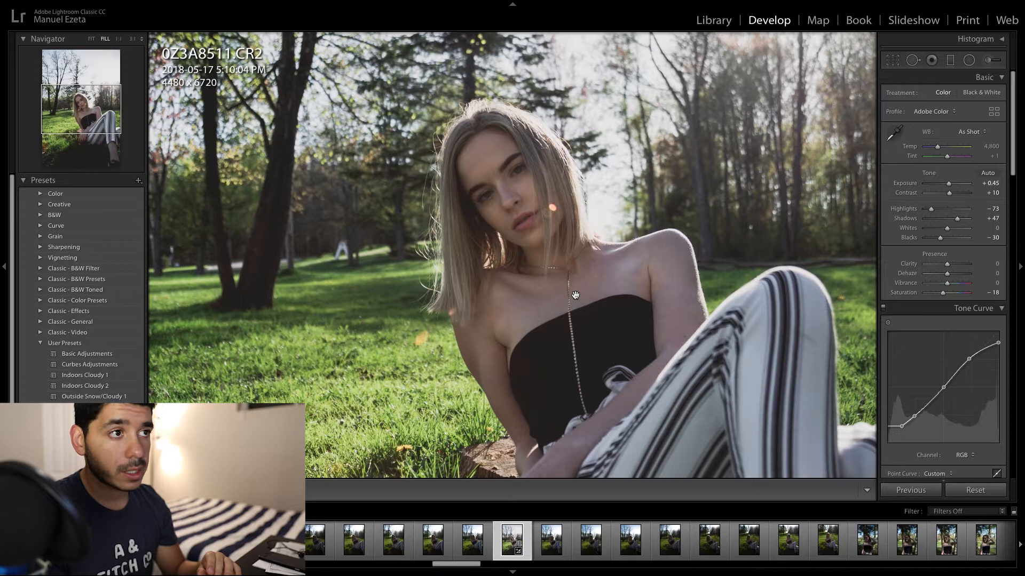
left_click(576, 297)
left_click(577, 296)
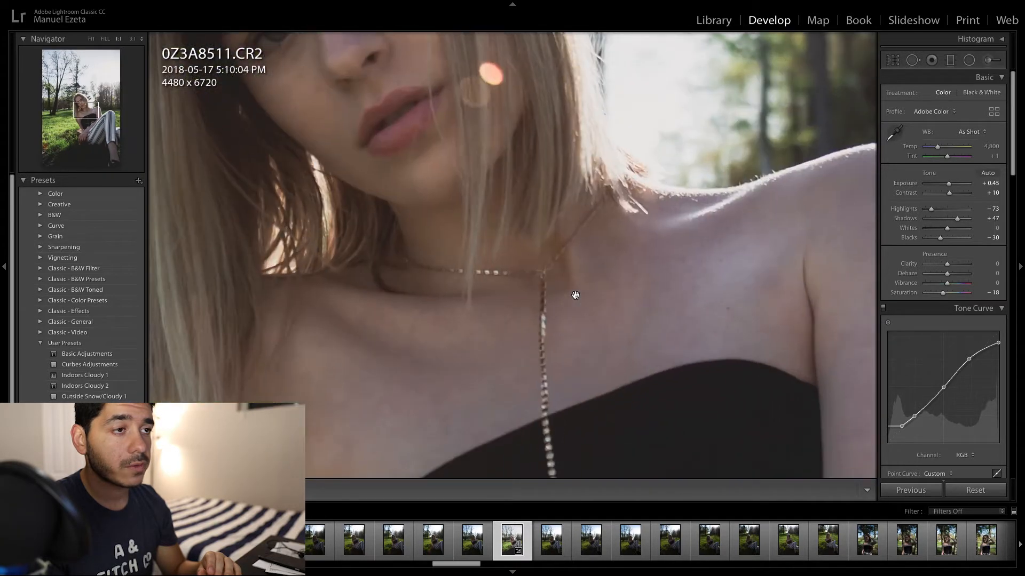
left_click_drag(575, 295, 707, 575)
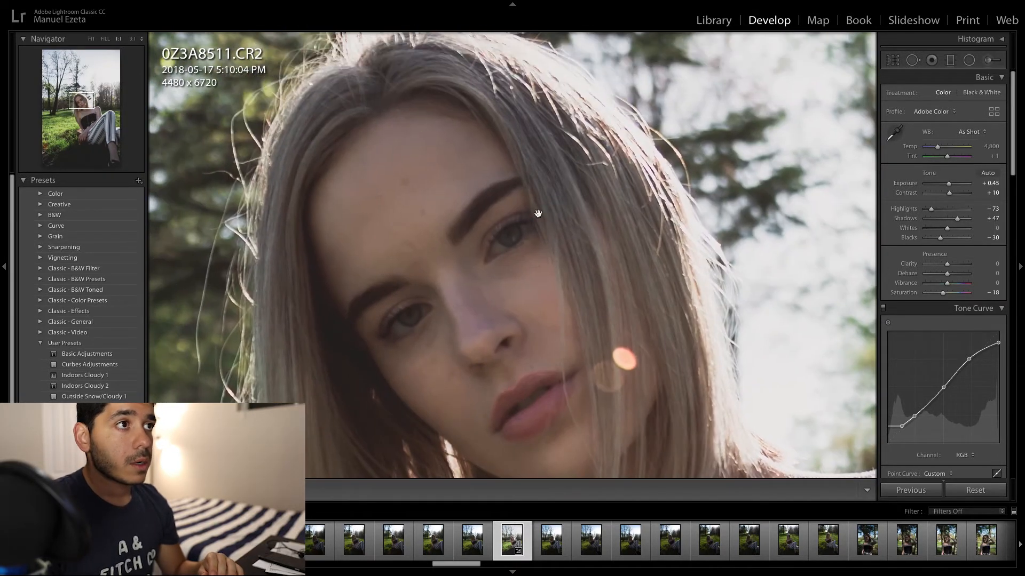
left_click(988, 59)
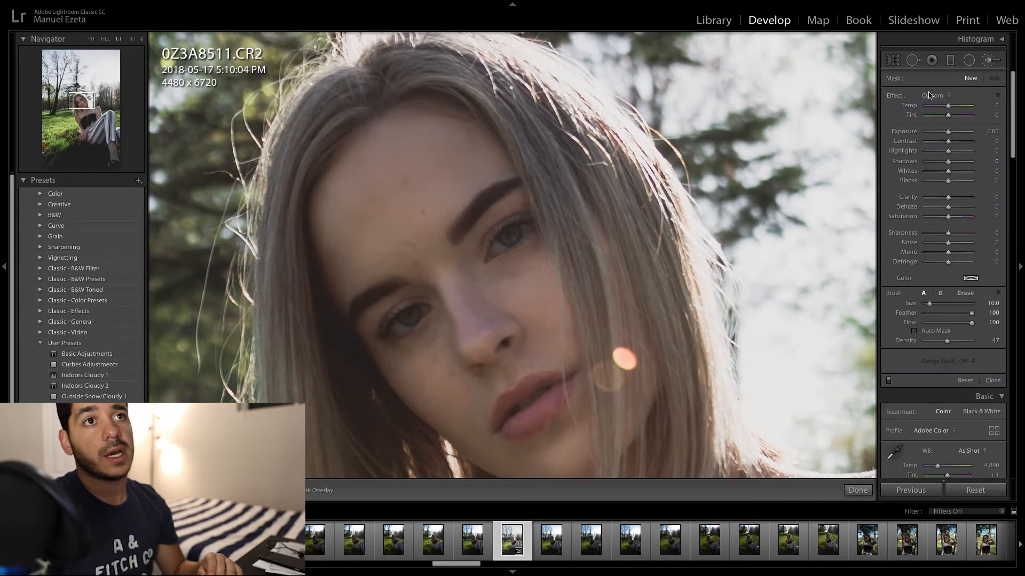
scroll(513, 234, "down", 6)
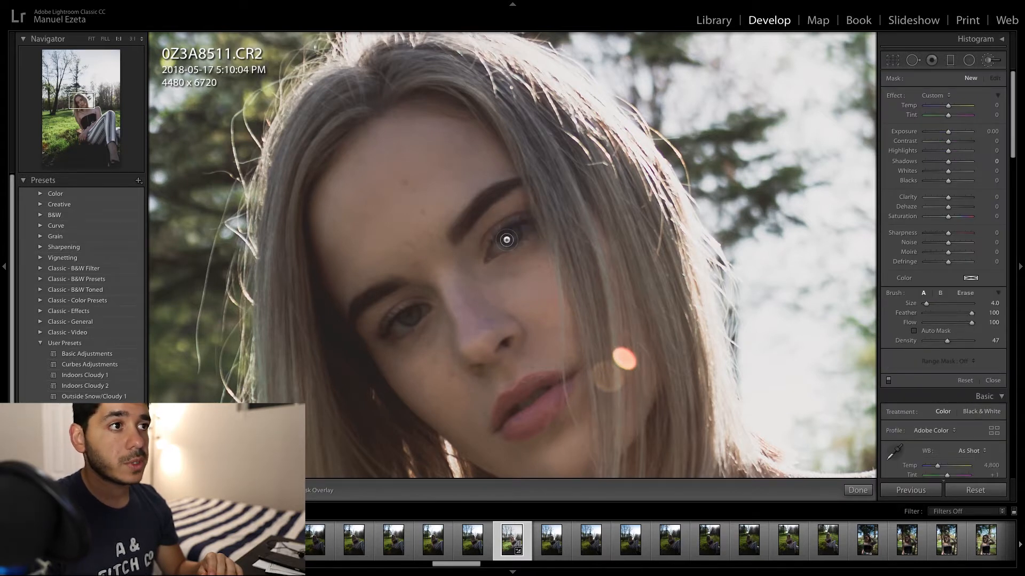
left_click(508, 237)
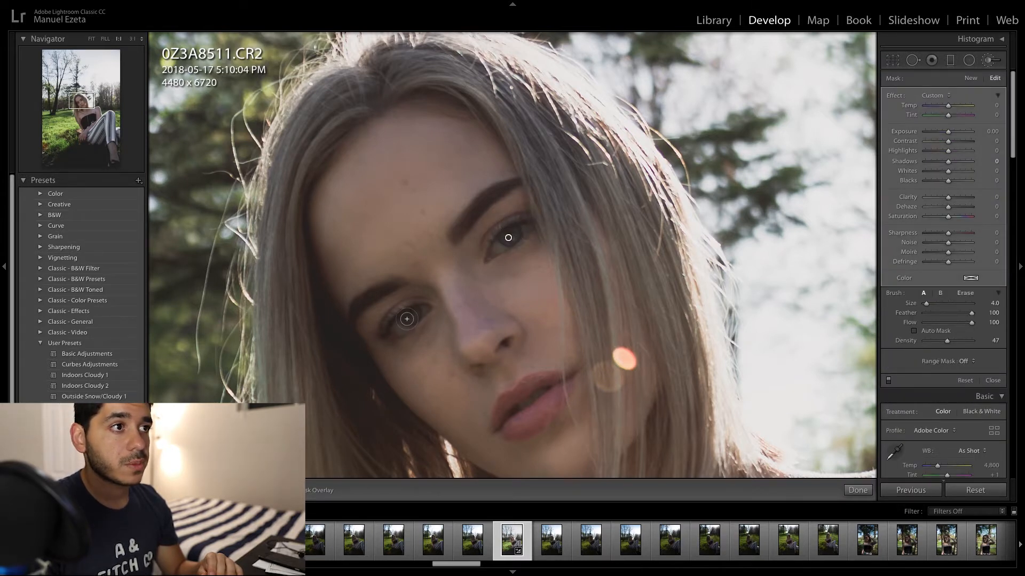
- Set the eye mask's Highlights to 49, Shadows to -20 and Exposure to 0.30, and finish the brush adjustment
left_click_drag(950, 135, 953, 136)
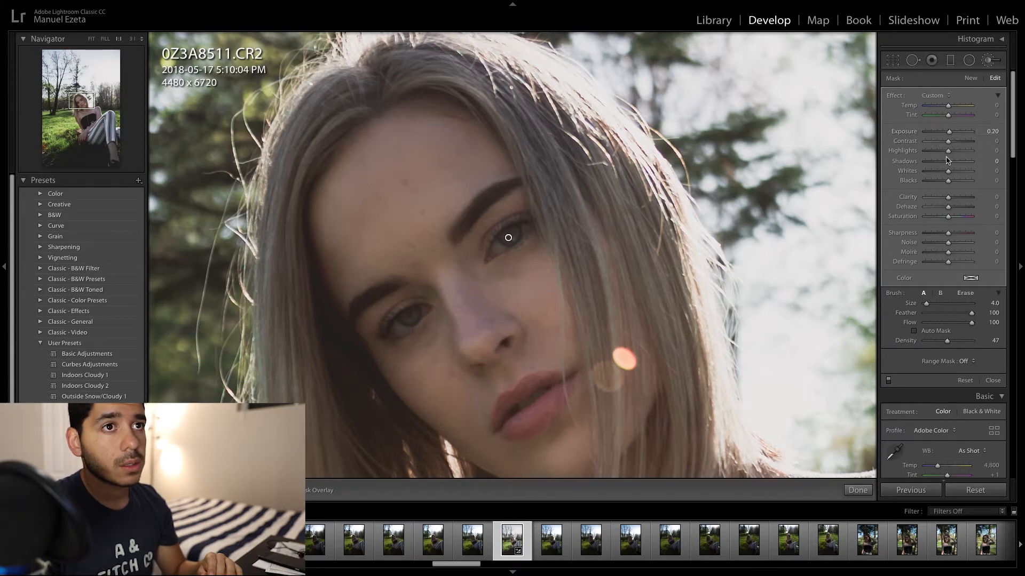
left_click_drag(949, 152, 964, 157)
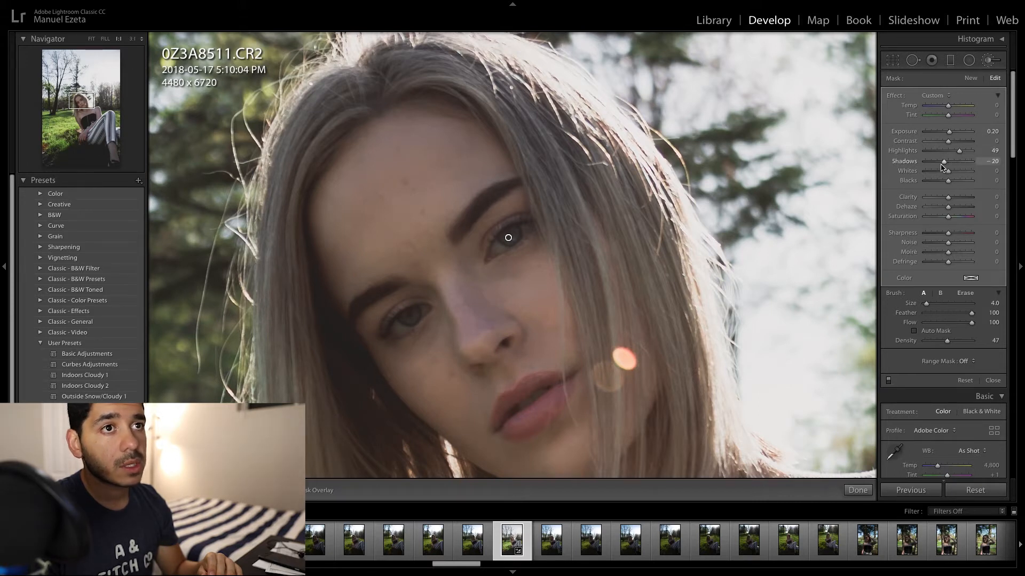
key("z")
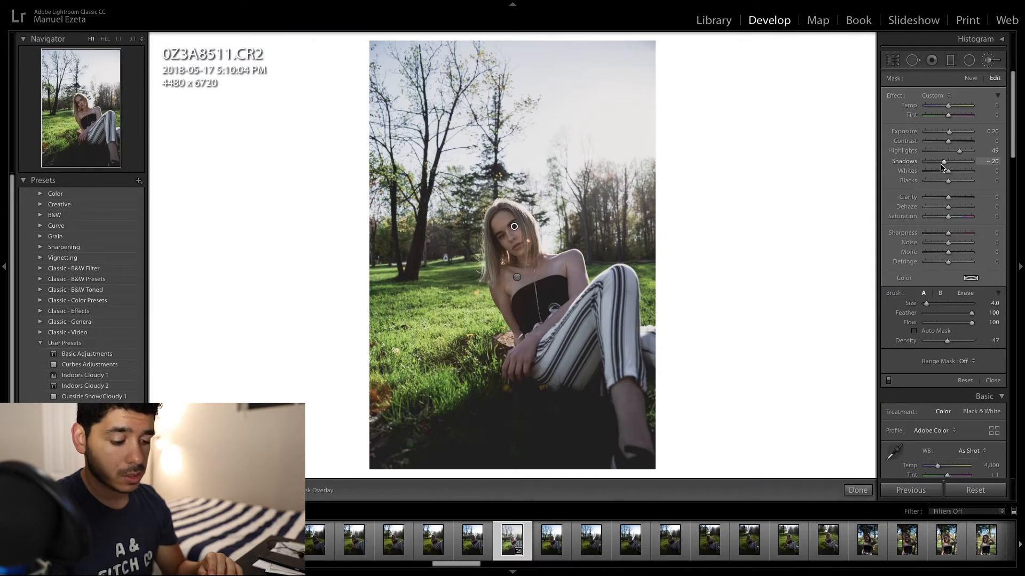
left_click(987, 132)
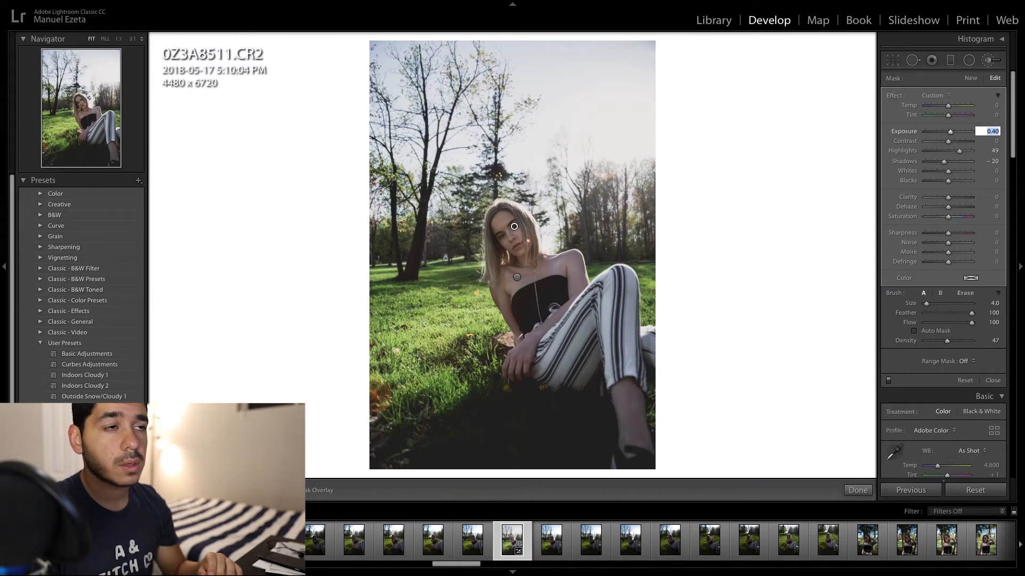
left_click(988, 60)
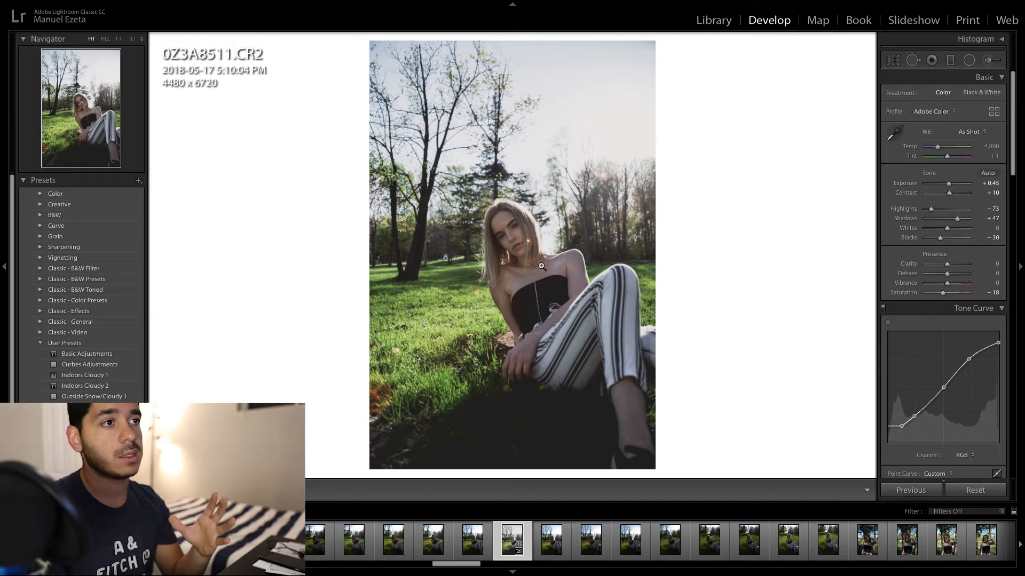
- Compare the original and edited photo side by side, and return to the single view to check the face
key("y")
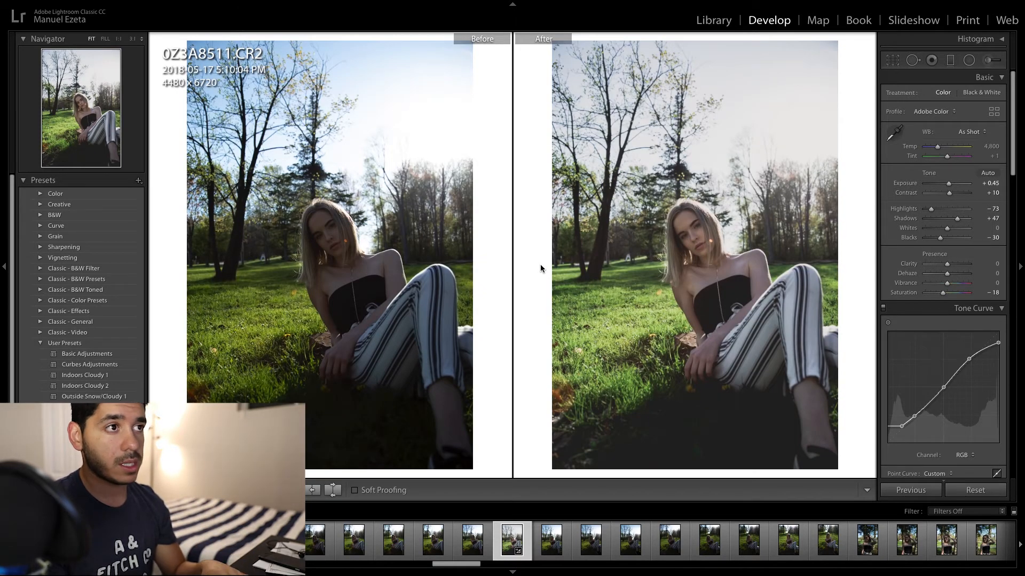
key("y")
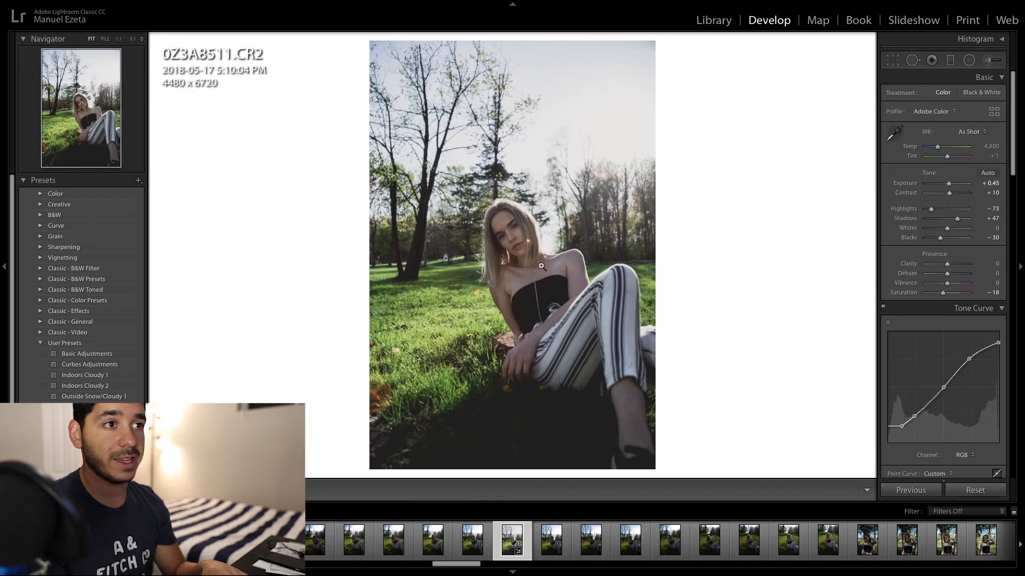
left_click(504, 214)
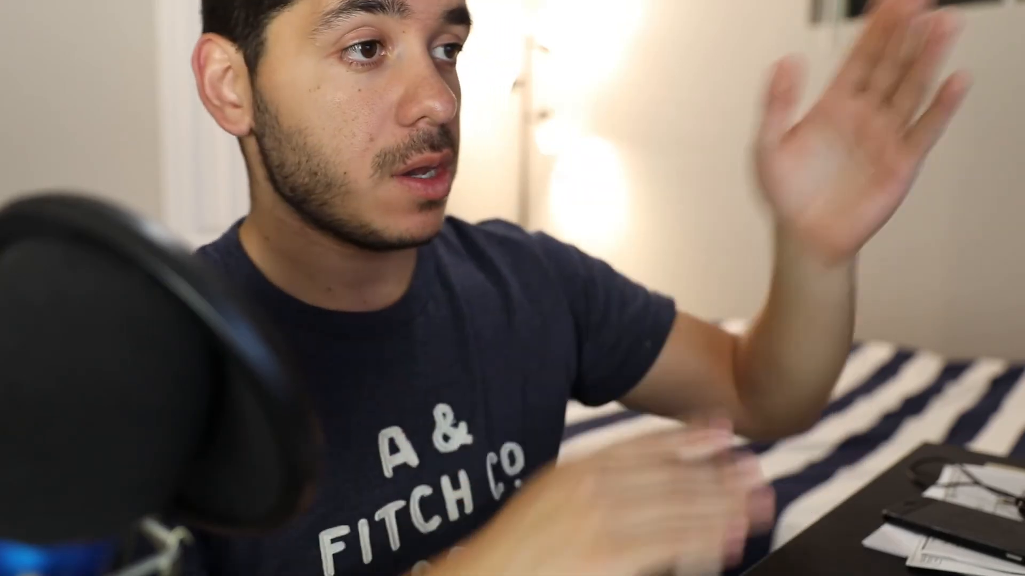